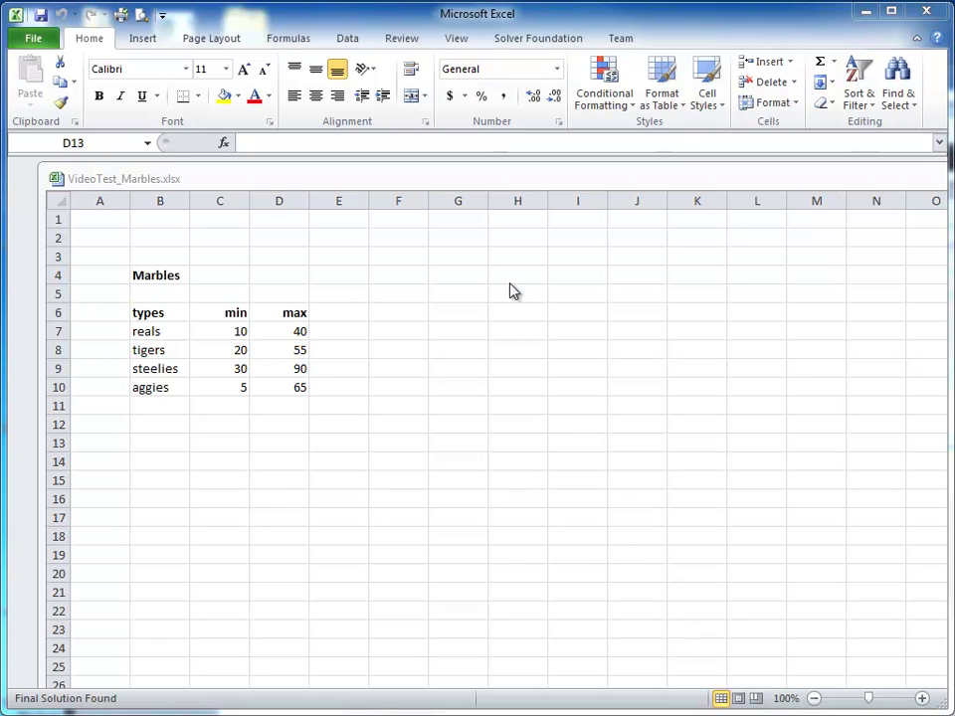
Show the Solver Foundation ribbon commands for the VideoTest_Marbles workbook.
{"action": "left_click", "coordinate": [518, 40]}
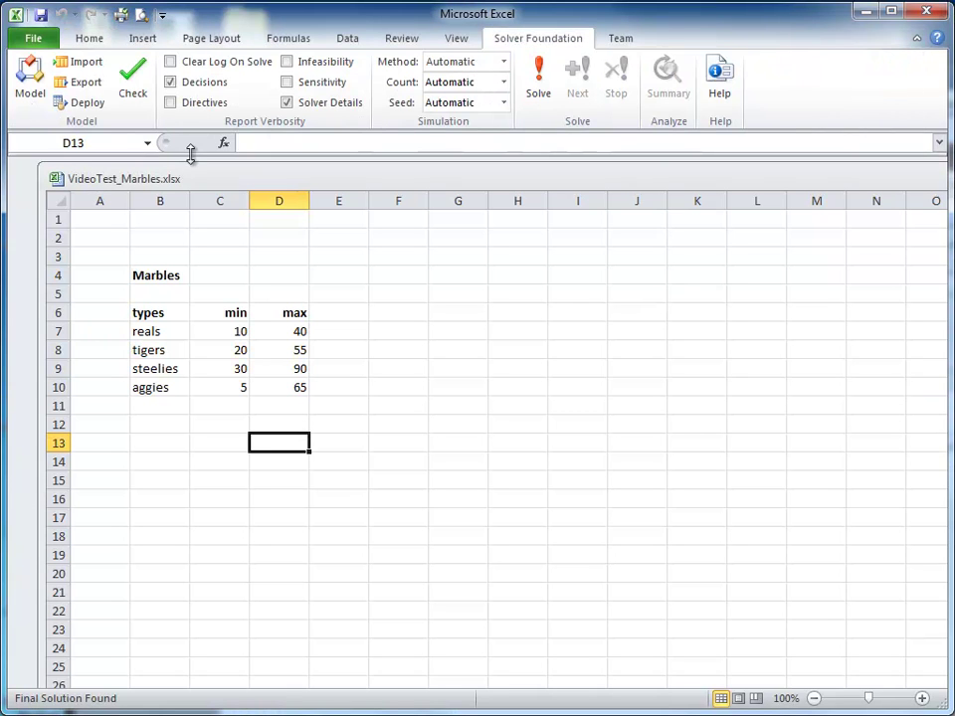
Open the Solver Foundation Modeling Pane beside the Marbles sheet.
{"action": "left_click", "coordinate": [28, 85]}
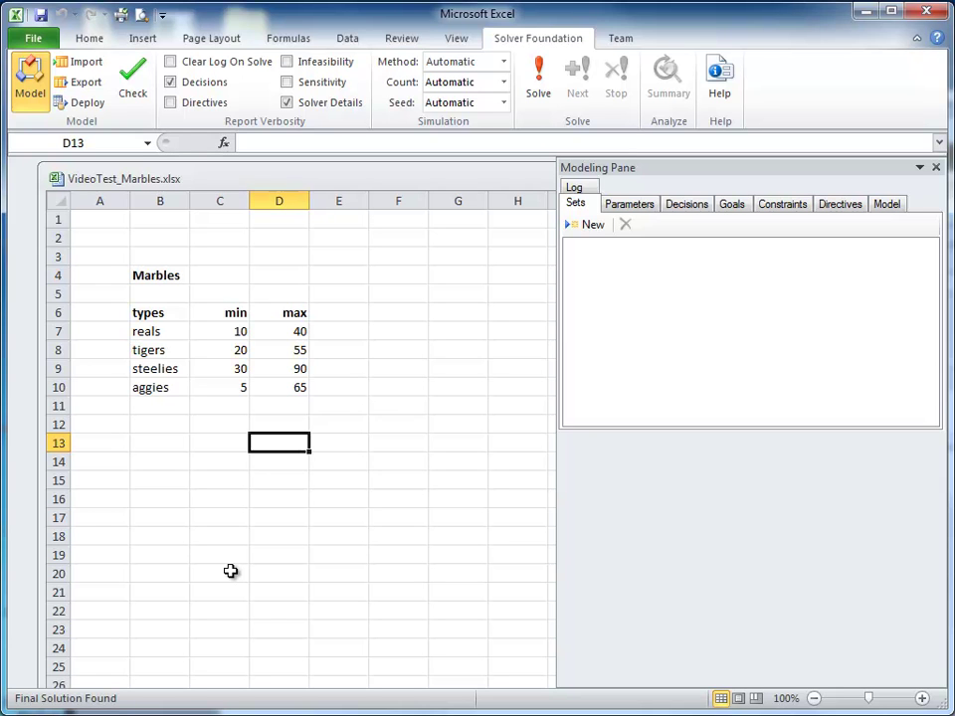
Highlight the marble types with their limits, pointing out aggies, reals and tigers.
{"action": "left_click_drag", "start_coordinate": [153, 314], "coordinate": [288, 384]}
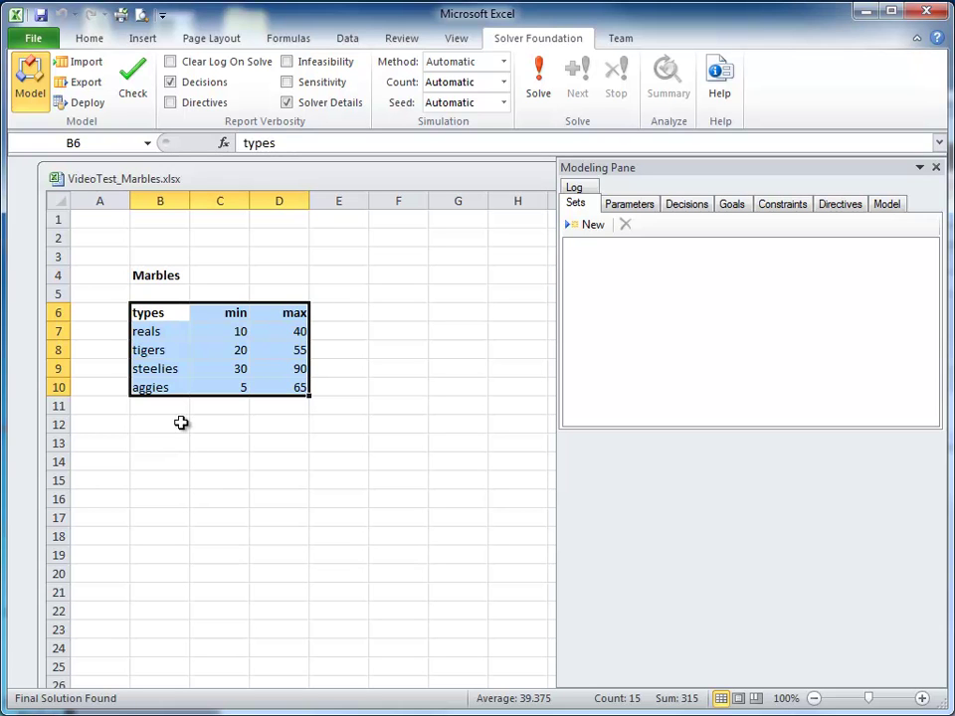
{"action": "left_click", "coordinate": [178, 389]}
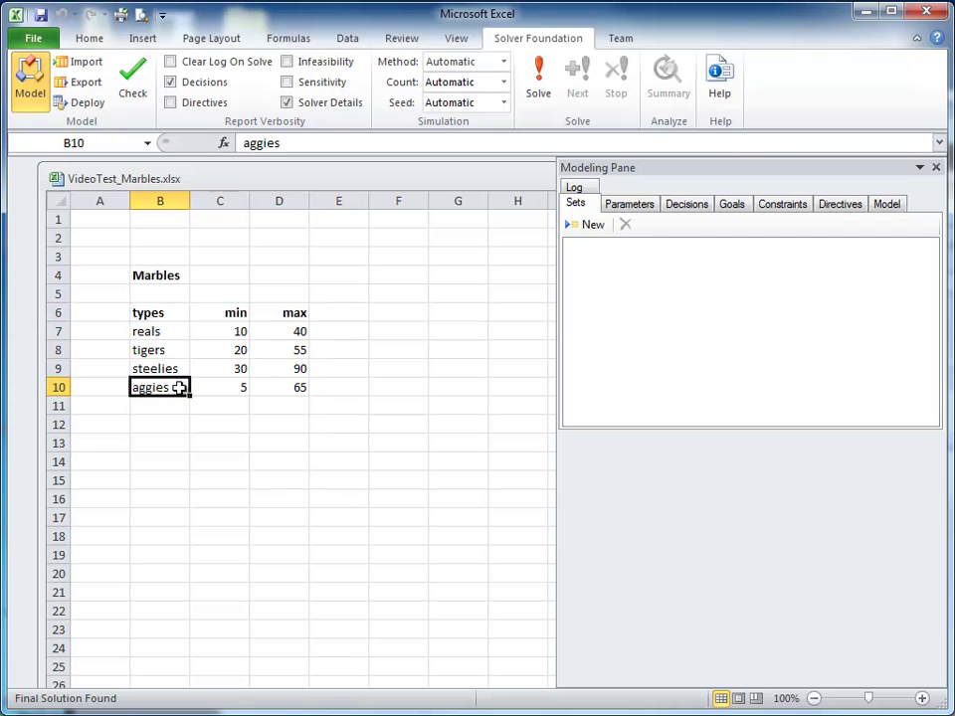
{"action": "left_click", "coordinate": [180, 368]}
{"action": "left_click", "coordinate": [183, 332]}
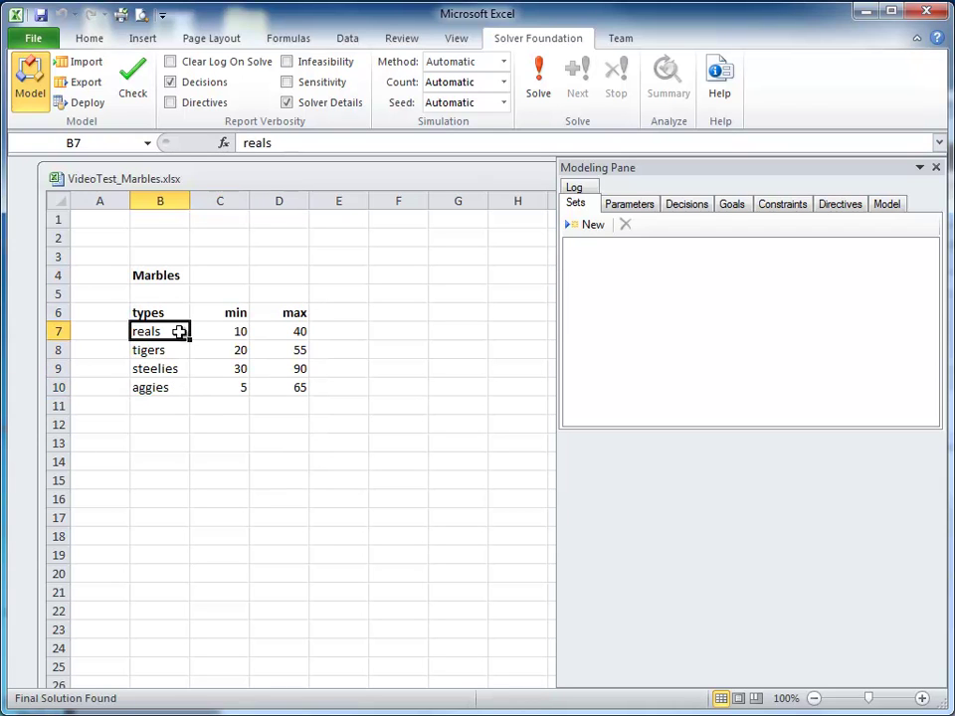
{"action": "left_click", "coordinate": [180, 349]}
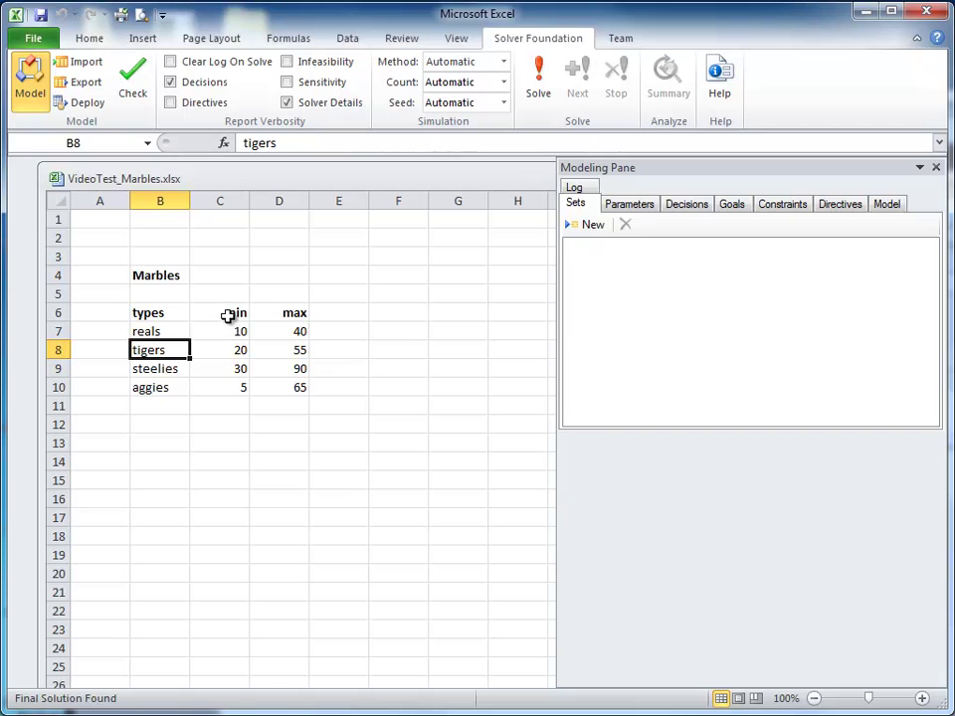
Select the min column, the max column, then the whole table B6:D10.
{"action": "left_click_drag", "start_coordinate": [227, 315], "coordinate": [229, 383]}
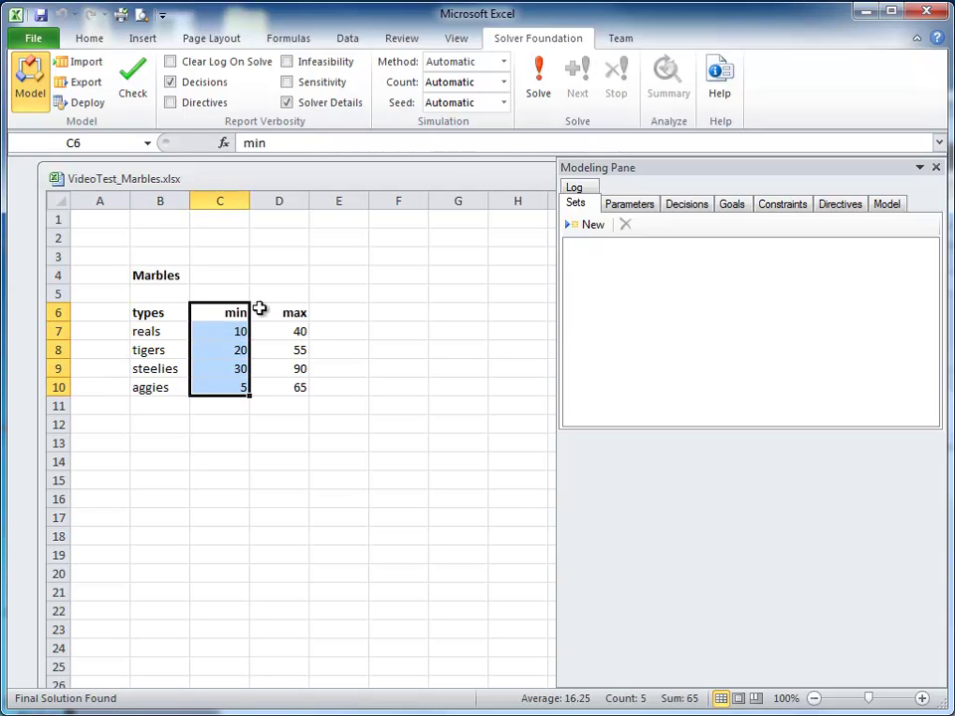
{"action": "left_click_drag", "start_coordinate": [264, 313], "coordinate": [271, 387]}
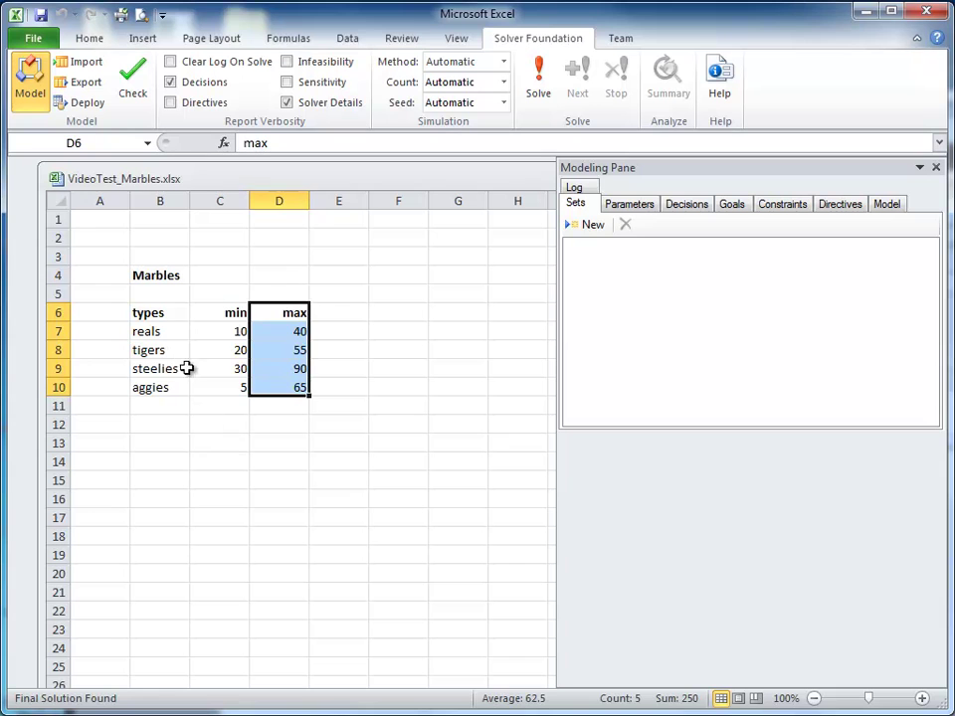
{"action": "left_click_drag", "start_coordinate": [155, 313], "coordinate": [280, 387]}
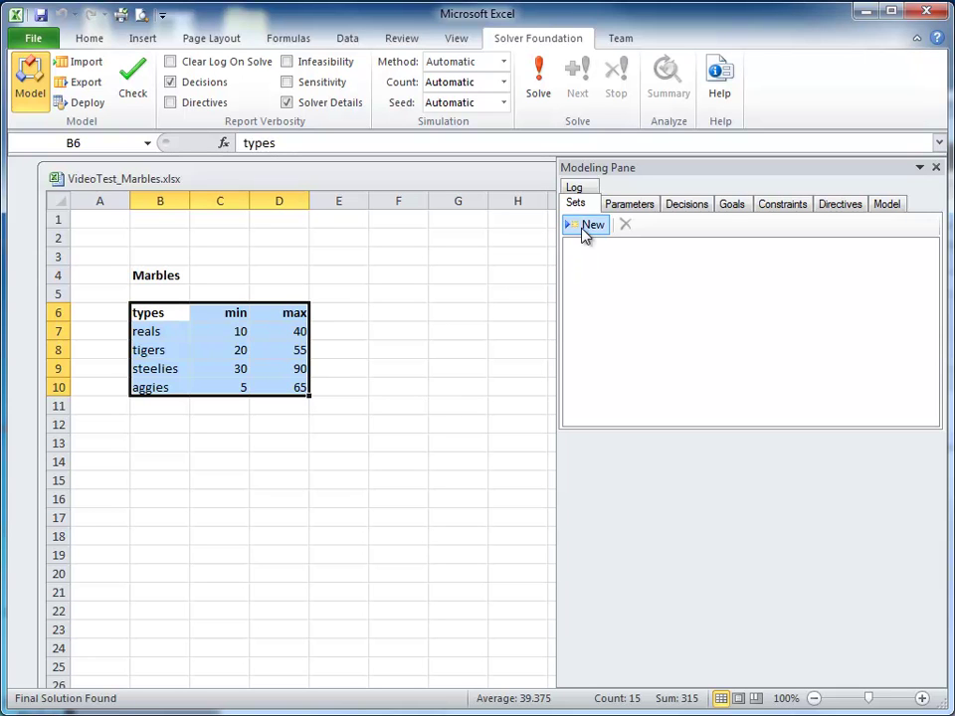
Create a set named 'marbles' and review its details.
{"action": "left_click", "coordinate": [587, 224]}
{"action": "left_click", "coordinate": [649, 476]}
{"action": "type", "text": "marbles"}
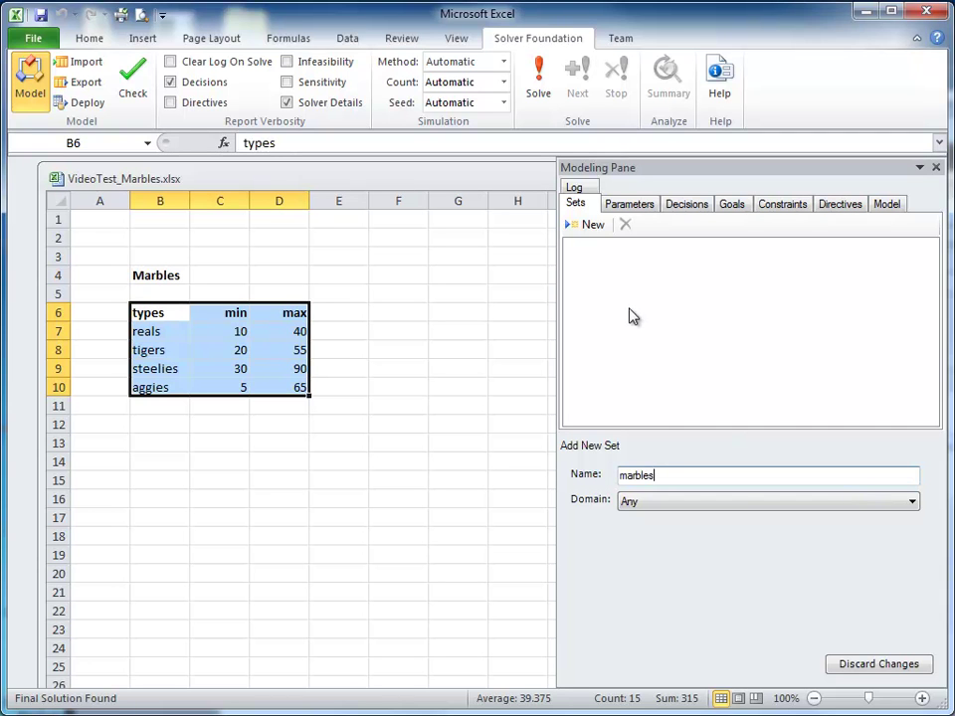
{"action": "key", "text": "Return"}
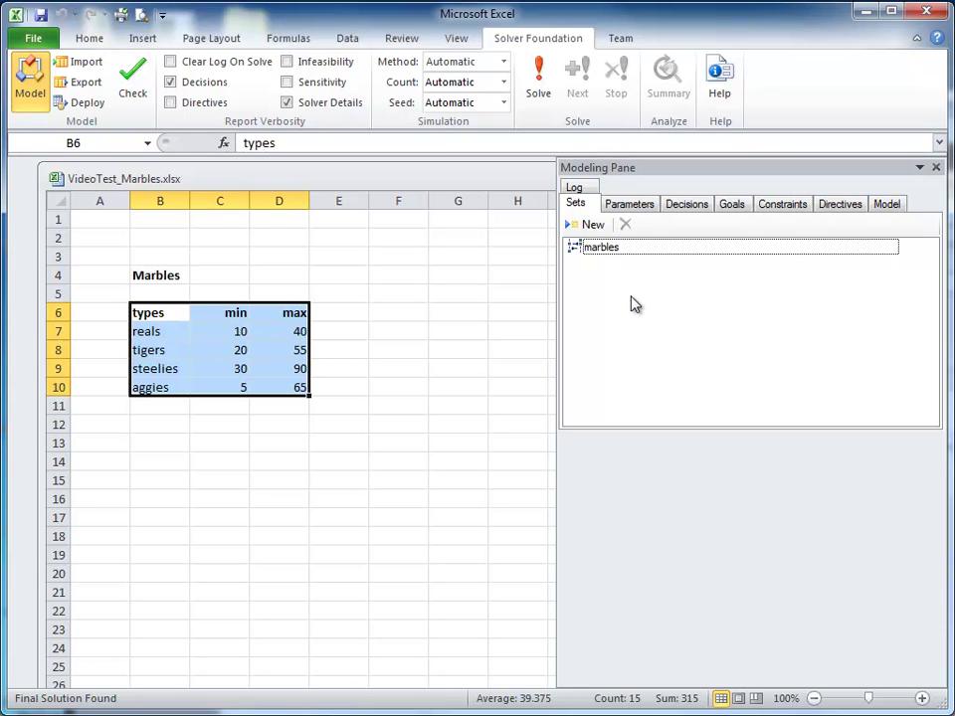
{"action": "left_click", "coordinate": [602, 249]}
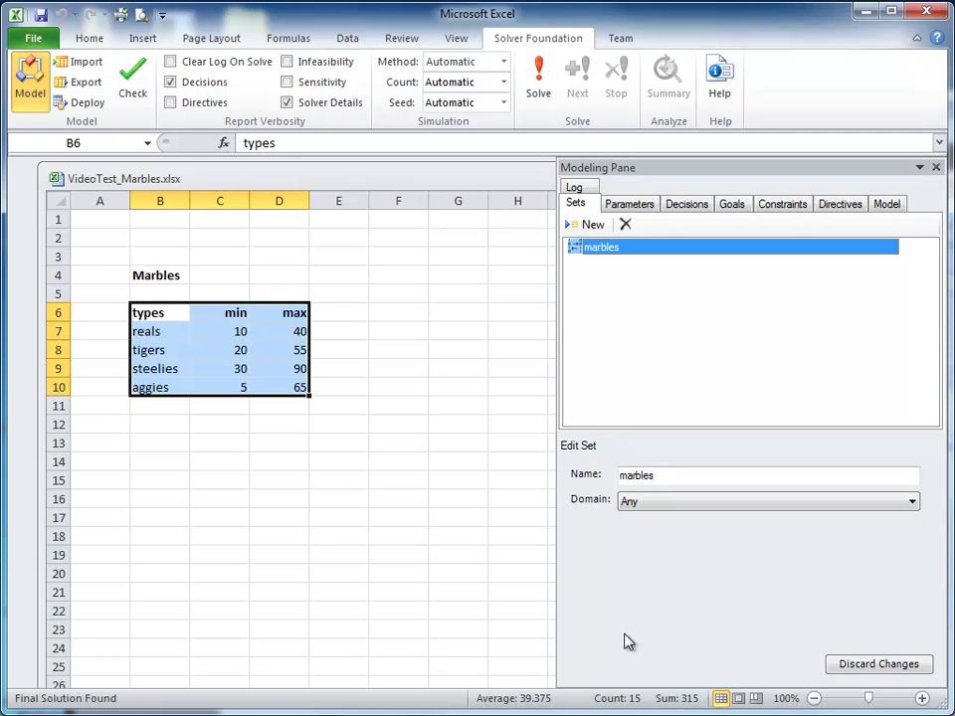
{"action": "left_click", "coordinate": [630, 204]}
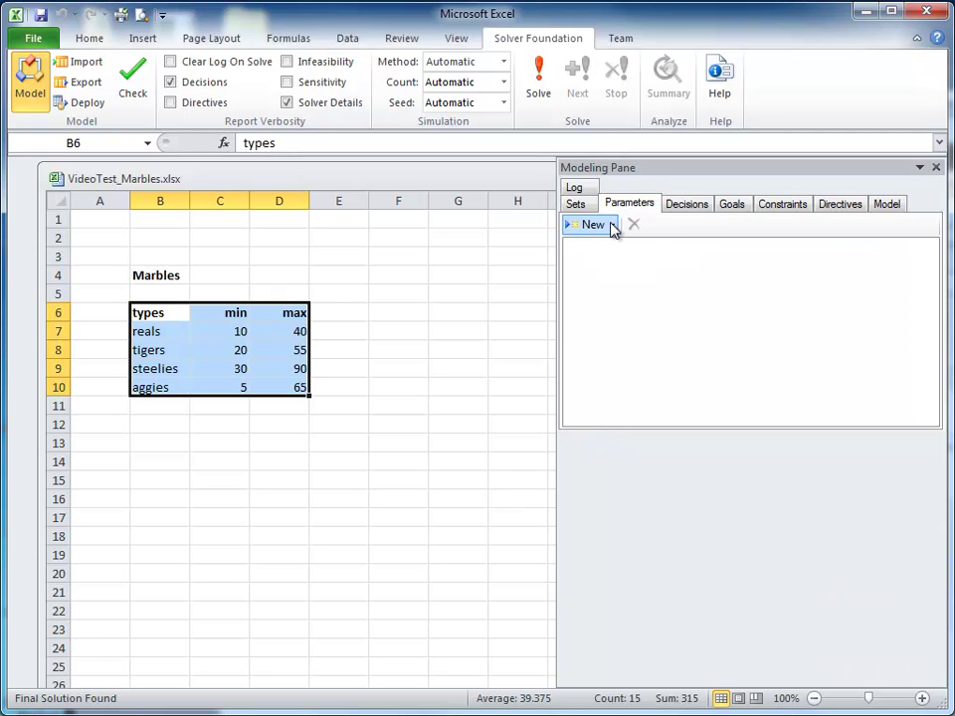
Create a parameter named 'Low' with the Nonnegative Integer domain.
{"action": "left_click", "coordinate": [614, 228]}
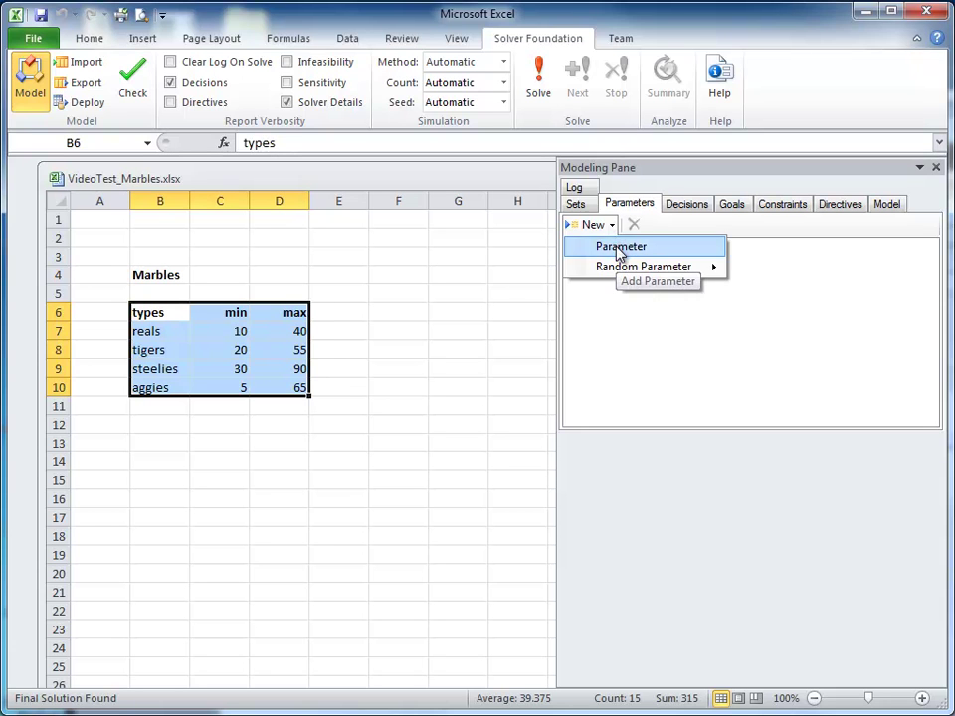
{"action": "left_click", "coordinate": [619, 251]}
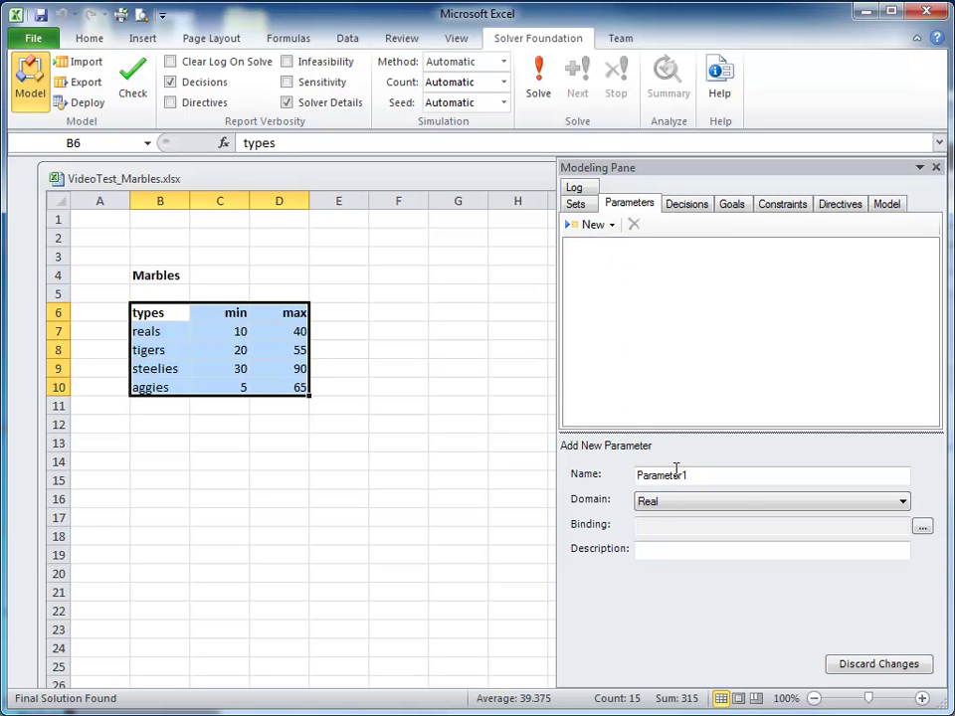
{"action": "left_click_drag", "start_coordinate": [704, 475], "coordinate": [634, 478]}
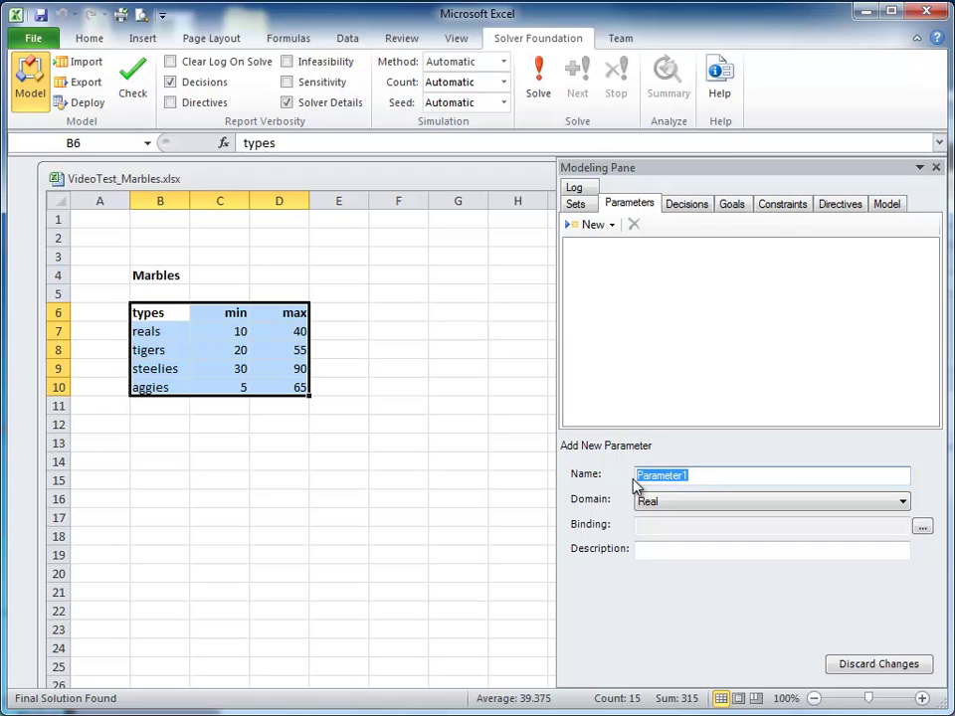
{"action": "type", "text": "Low"}
{"action": "left_click", "coordinate": [872, 504]}
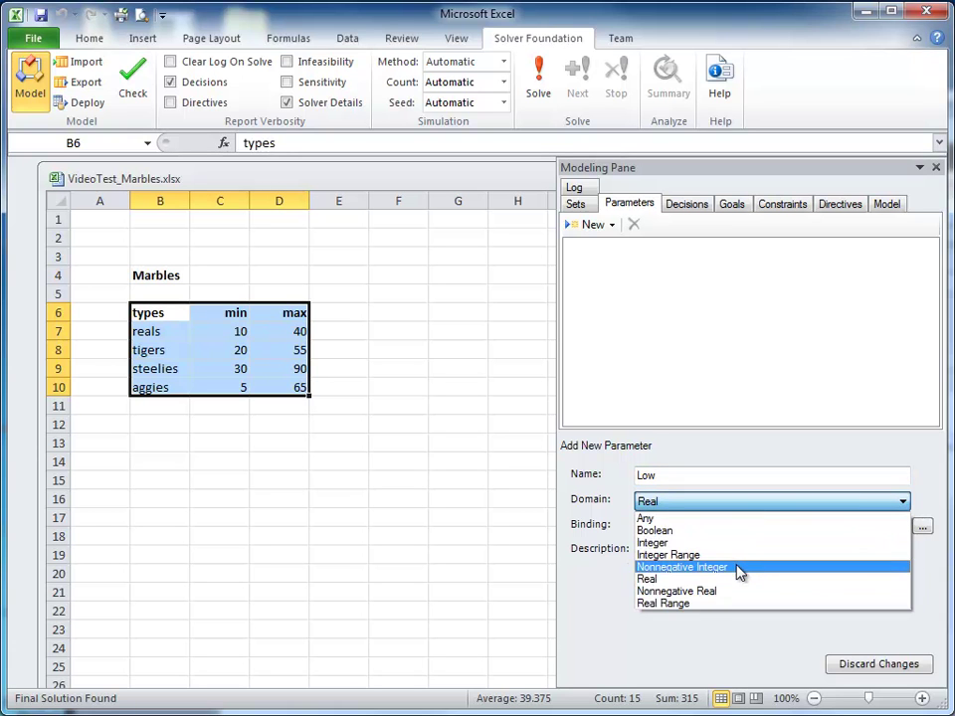
{"action": "left_click", "coordinate": [738, 569]}
Bind Low over marbles to the types column with min values from B6:D10, and save it.
{"action": "left_click", "coordinate": [922, 527]}
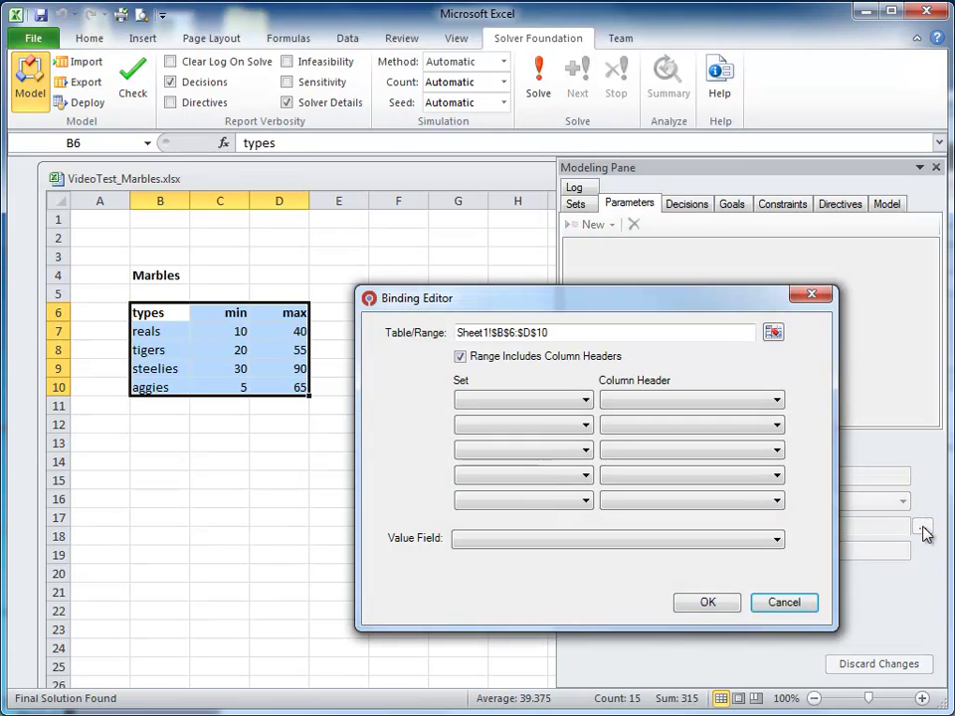
{"action": "left_click", "coordinate": [586, 402]}
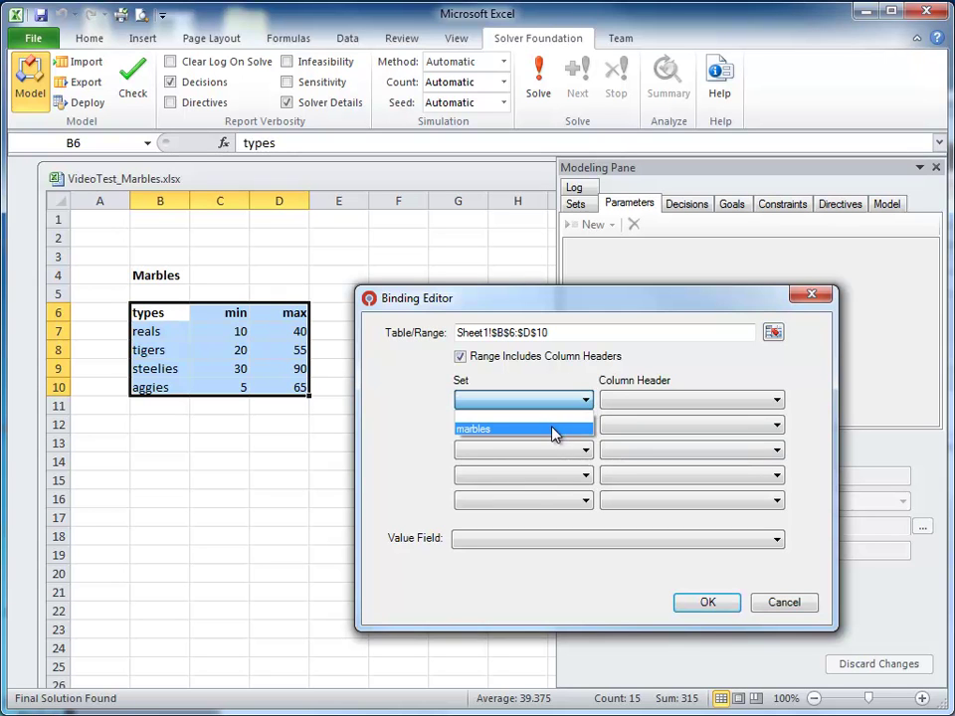
{"action": "left_click", "coordinate": [555, 434]}
{"action": "left_click", "coordinate": [778, 402]}
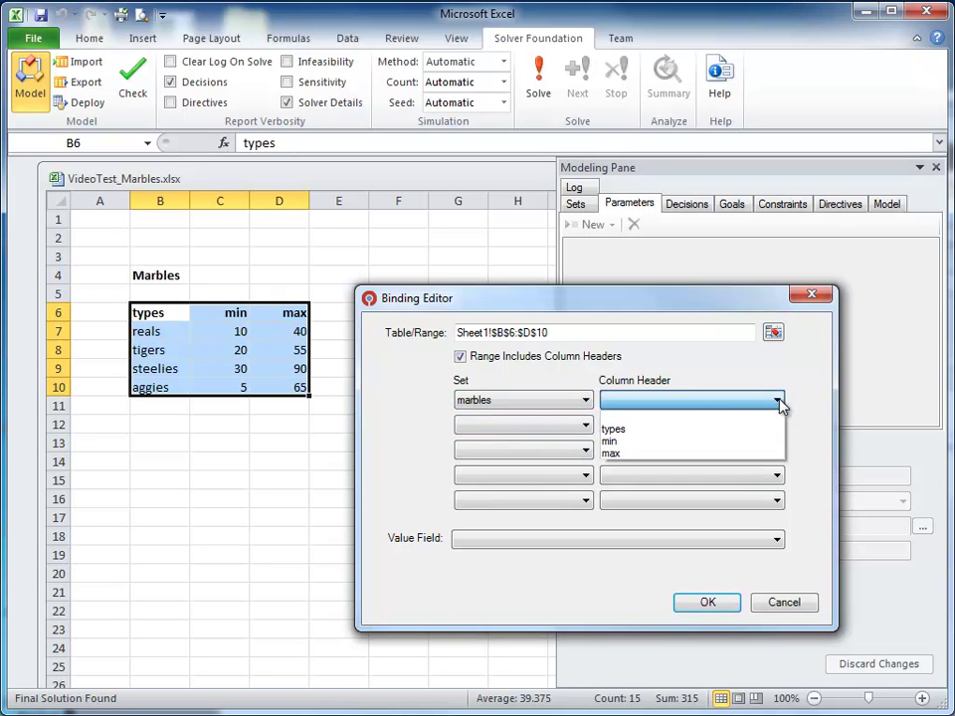
{"action": "left_click", "coordinate": [695, 432]}
{"action": "left_click", "coordinate": [776, 542]}
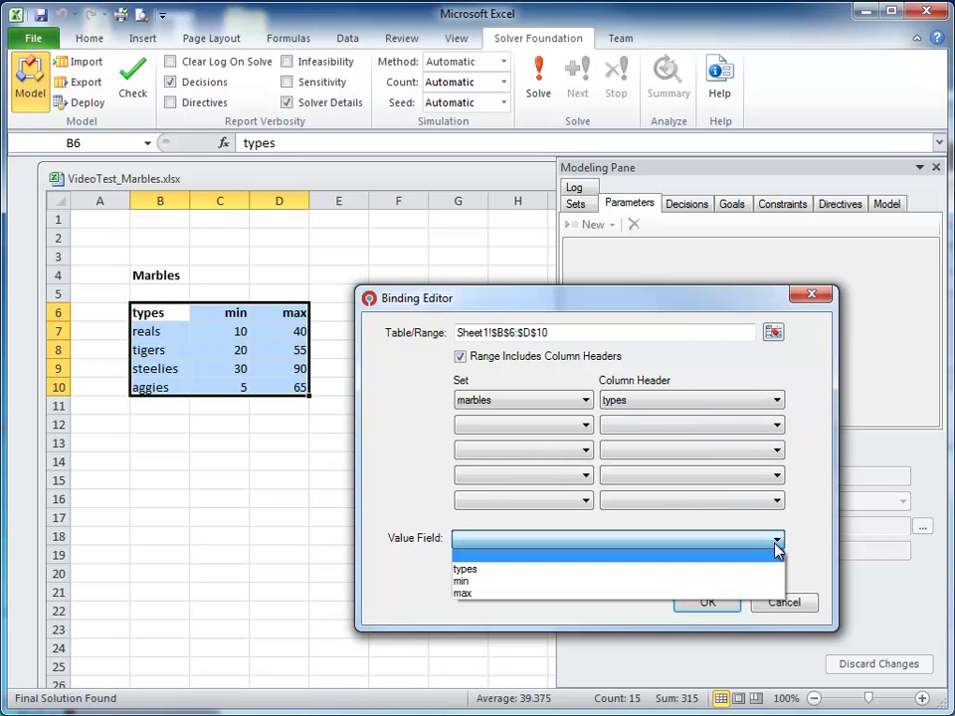
{"action": "left_click", "coordinate": [663, 581]}
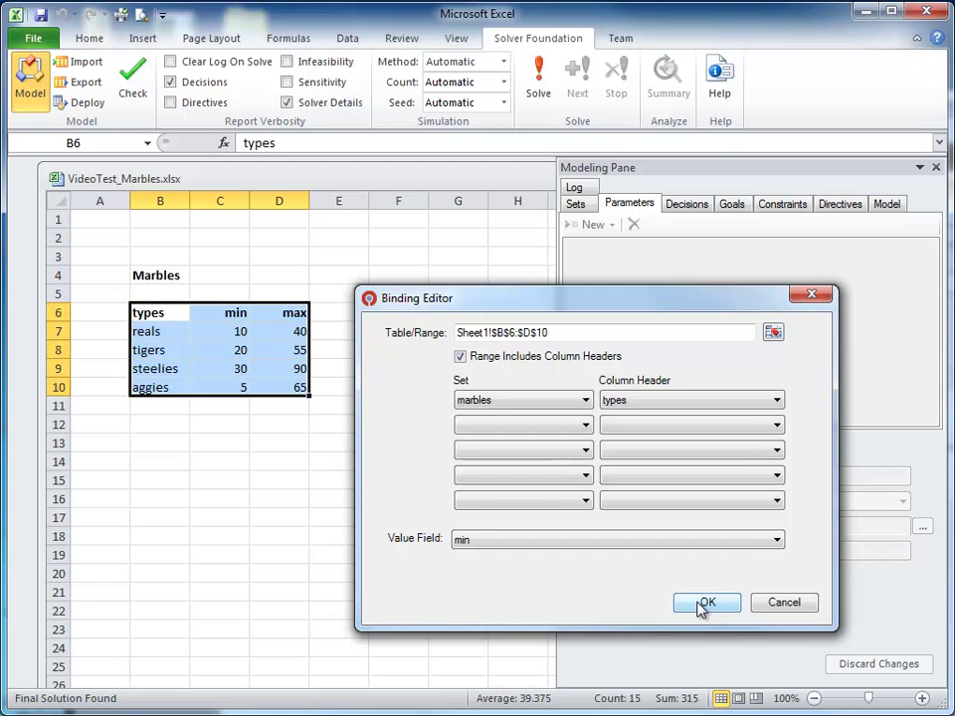
{"action": "left_click", "coordinate": [705, 604]}
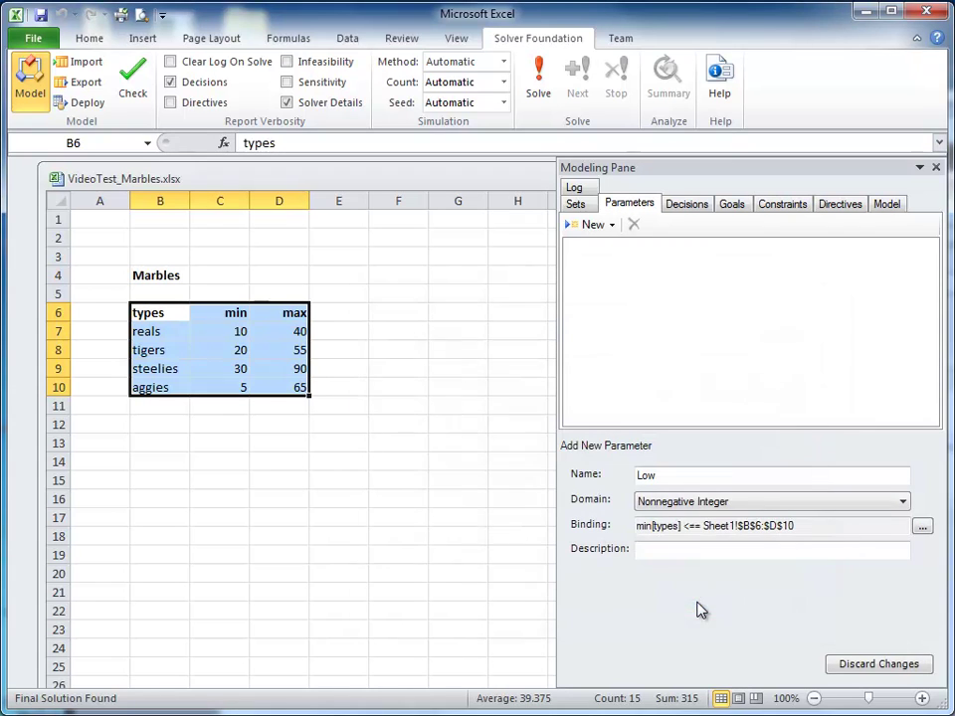
{"action": "left_click", "coordinate": [655, 302]}
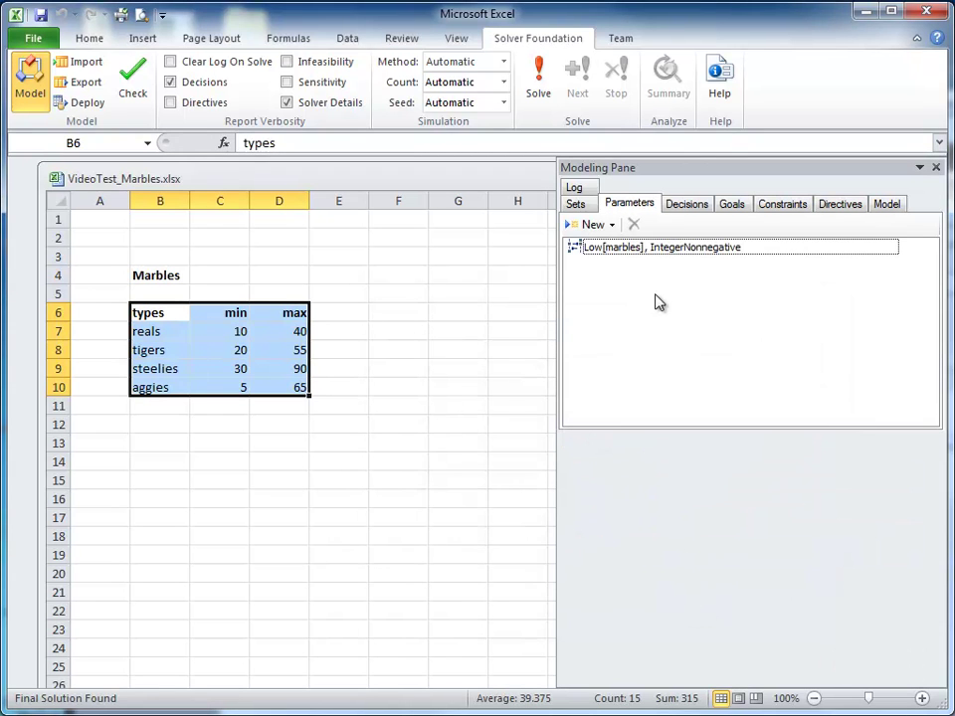
{"action": "left_click", "coordinate": [613, 226]}
Create a parameter named 'High' with the Nonnegative Integer domain.
{"action": "left_click", "coordinate": [618, 245]}
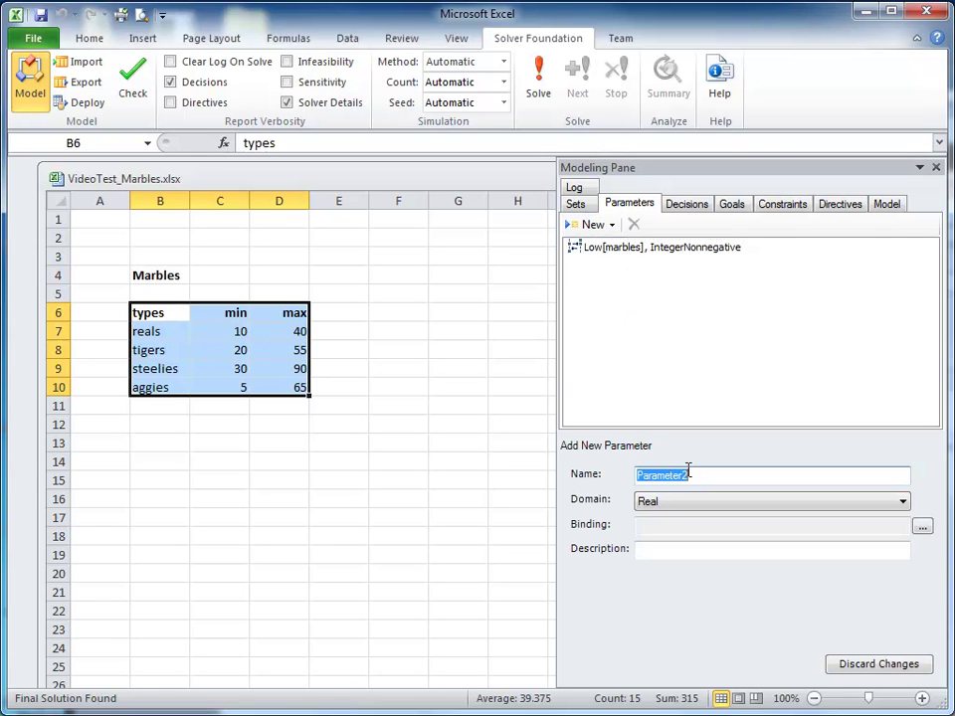
{"action": "type", "text": "High"}
{"action": "left_click", "coordinate": [900, 503]}
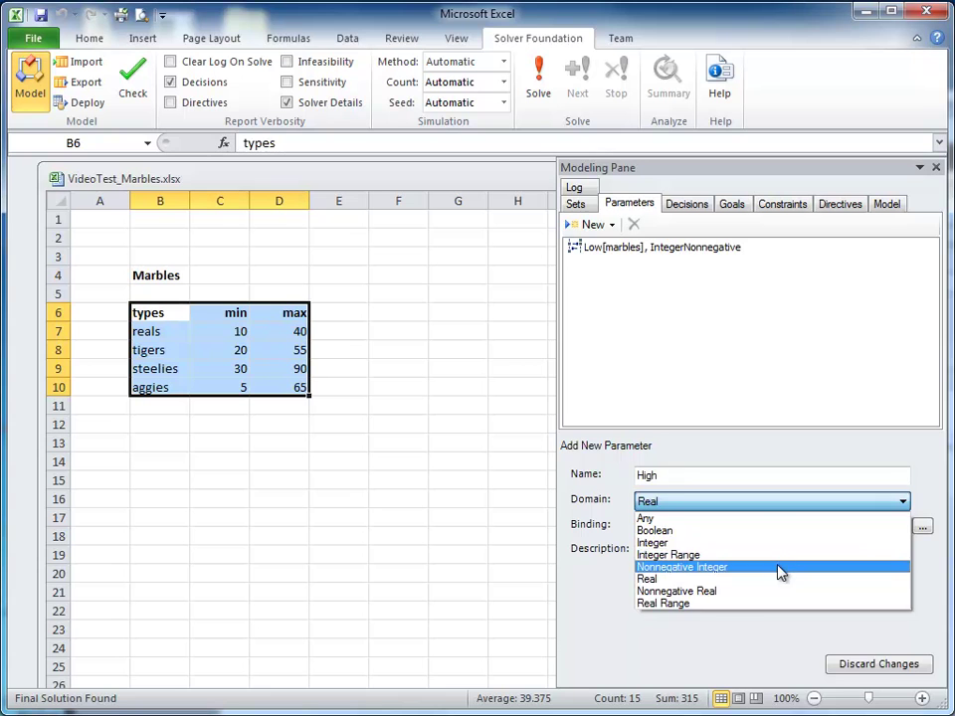
{"action": "left_click", "coordinate": [780, 571]}
Bind High over marbles to the types column with max values, and save it.
{"action": "left_click", "coordinate": [923, 528]}
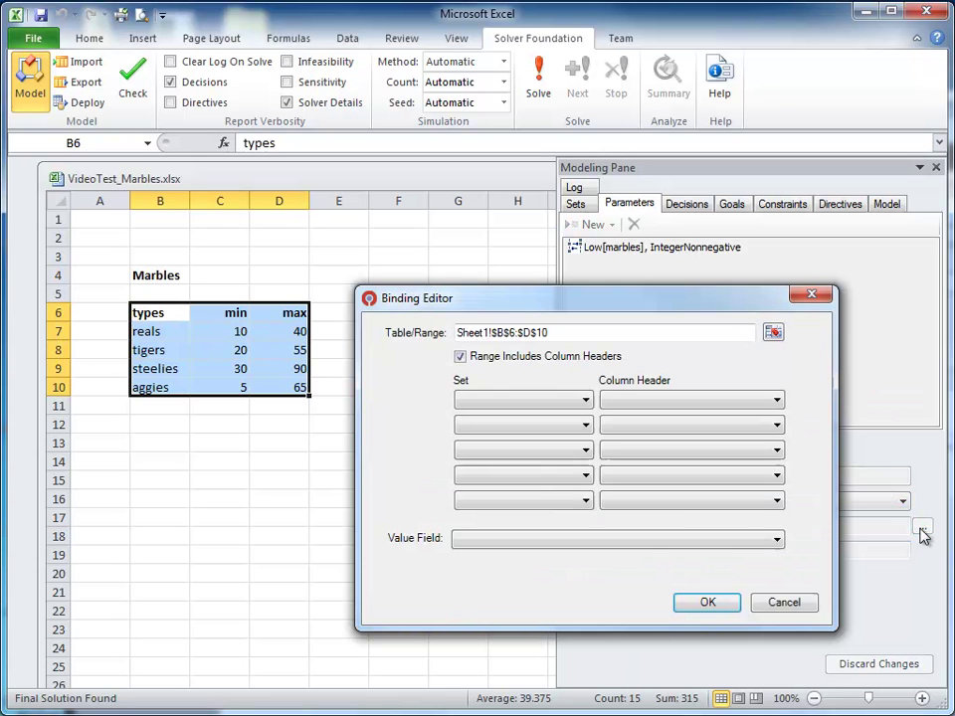
{"action": "left_click", "coordinate": [582, 401]}
{"action": "left_click", "coordinate": [530, 431]}
{"action": "left_click", "coordinate": [718, 402]}
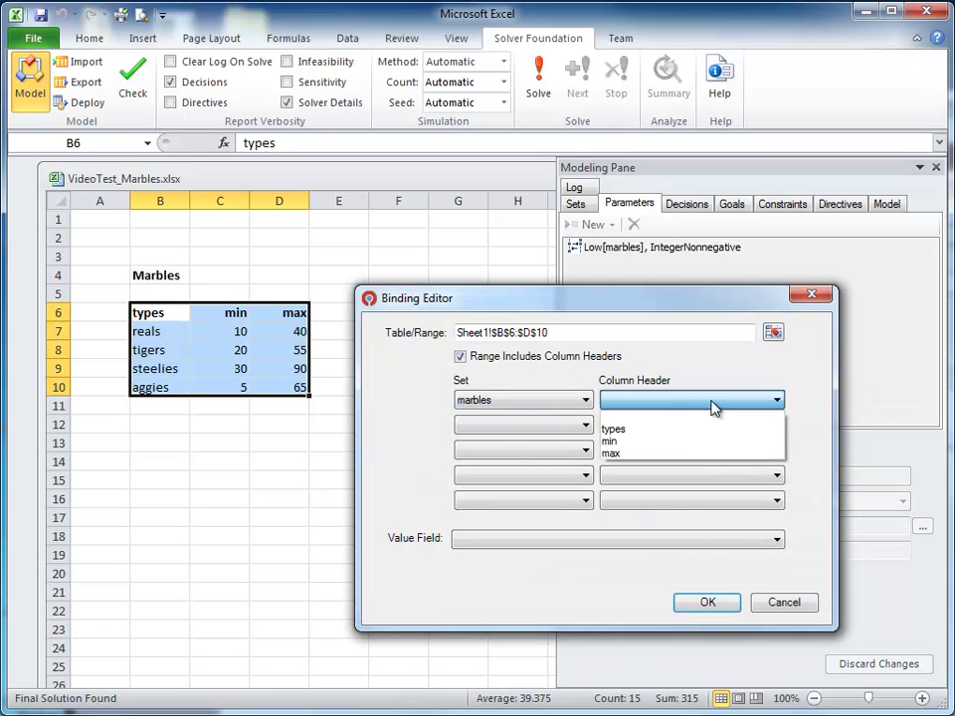
{"action": "left_click", "coordinate": [675, 429]}
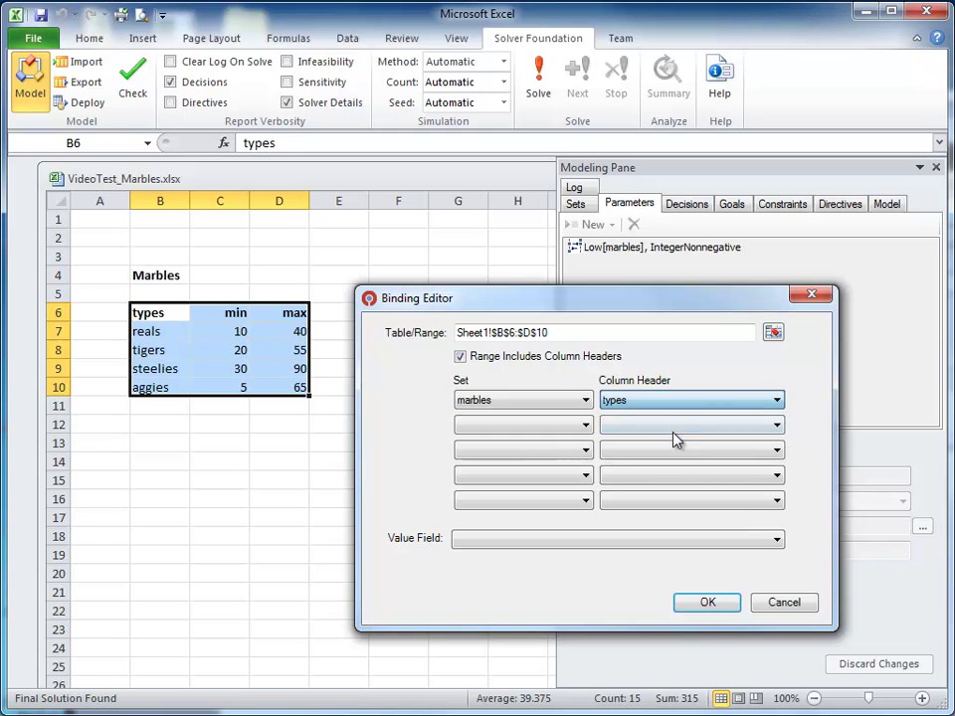
{"action": "left_click", "coordinate": [779, 540]}
{"action": "left_click", "coordinate": [655, 594]}
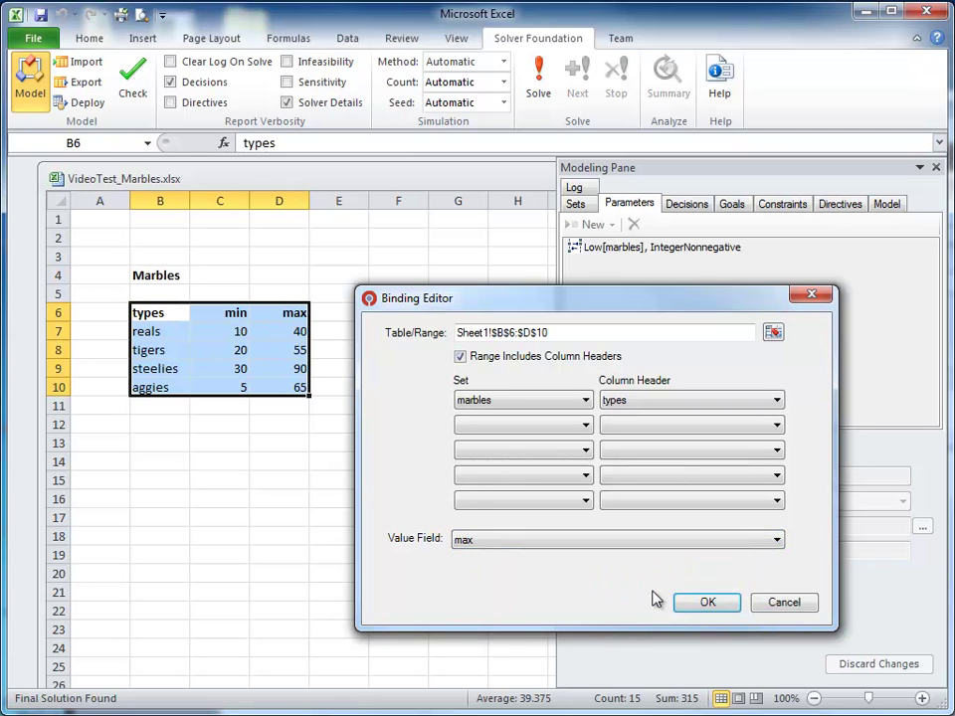
{"action": "left_click", "coordinate": [703, 604]}
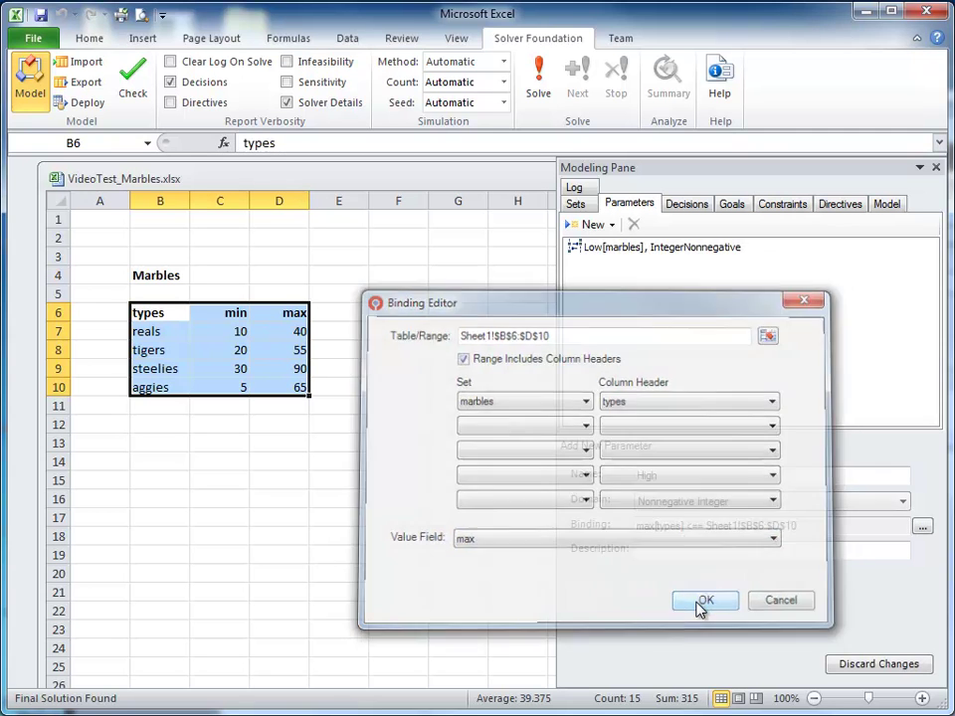
{"action": "left_click", "coordinate": [654, 311]}
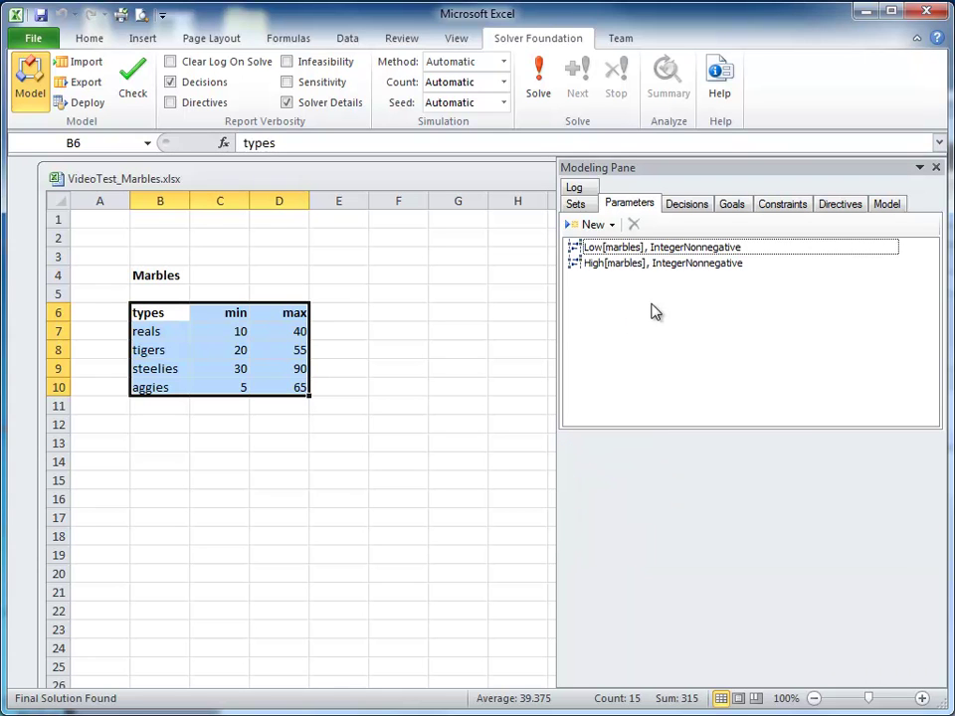
{"action": "left_click", "coordinate": [684, 207]}
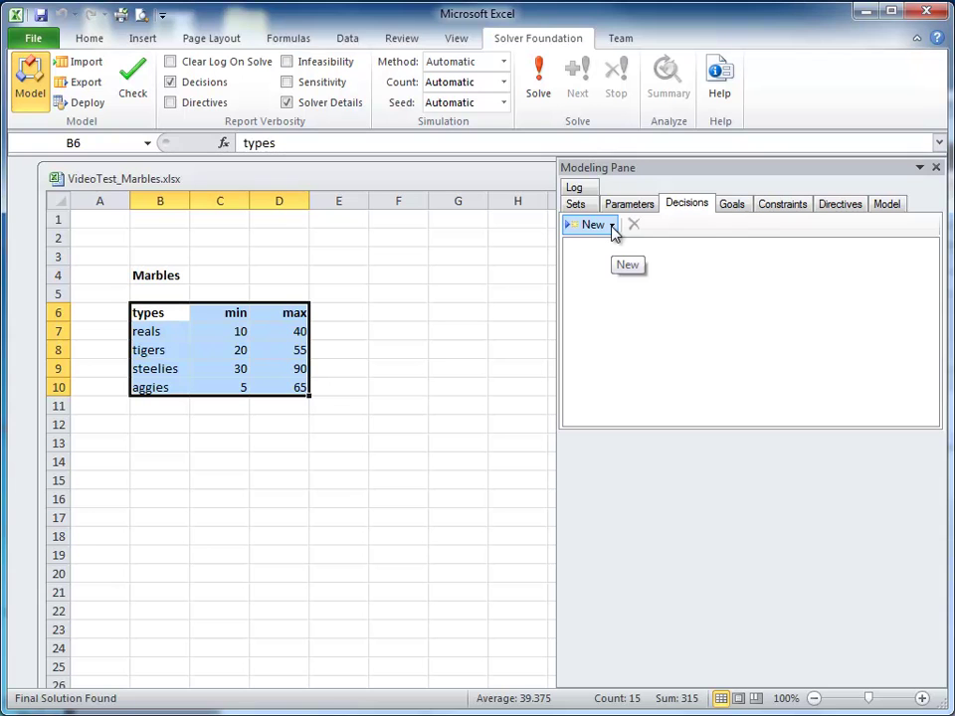
Create a decision named 'Marbles' with the Nonnegative Integer domain.
{"action": "left_click", "coordinate": [612, 226]}
{"action": "left_click", "coordinate": [616, 247]}
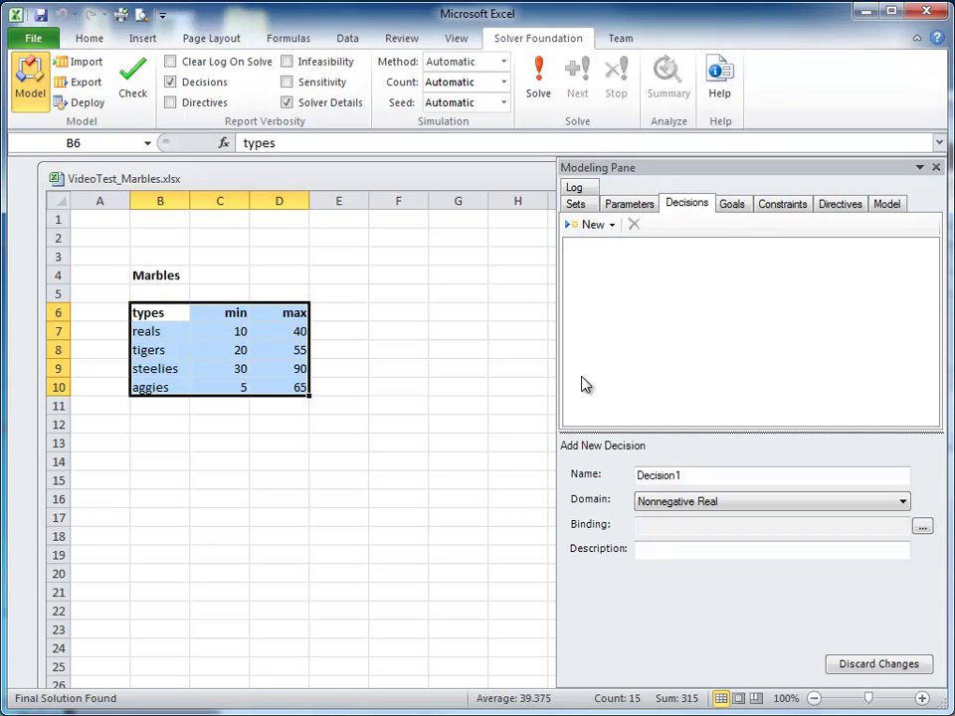
{"action": "left_click_drag", "start_coordinate": [693, 476], "coordinate": [614, 480]}
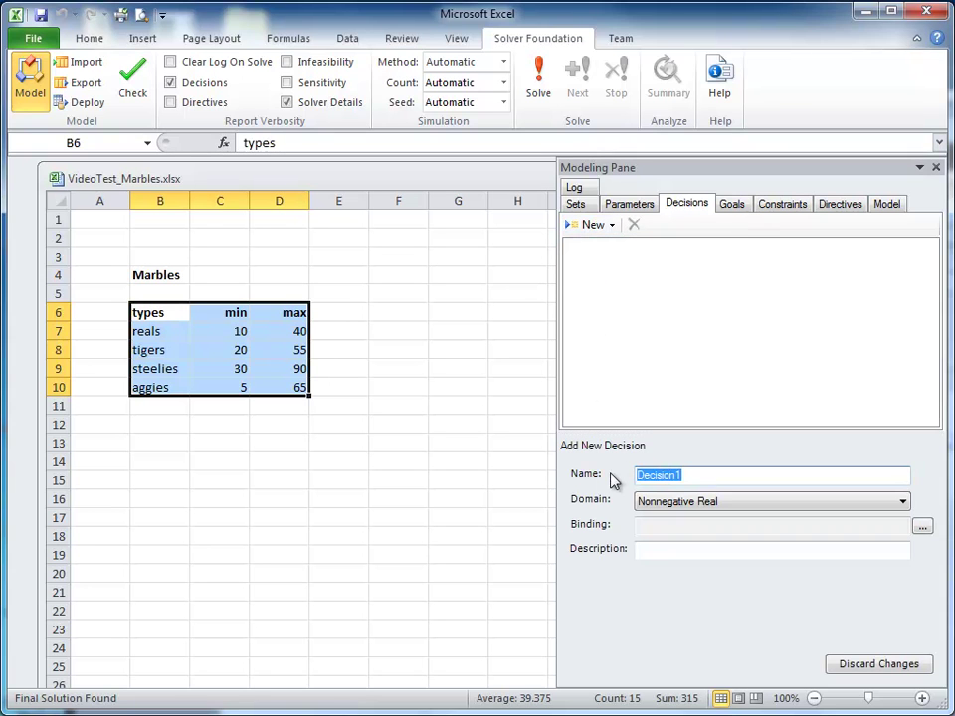
{"action": "type", "text": "Marbles"}
{"action": "left_click", "coordinate": [901, 503]}
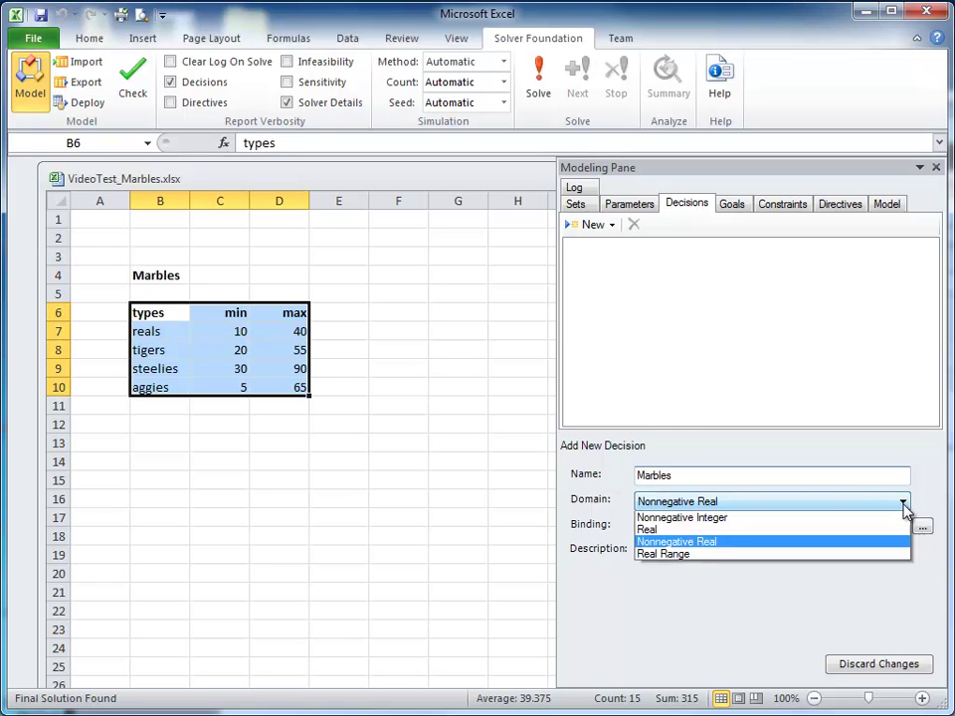
{"action": "left_click", "coordinate": [730, 555]}
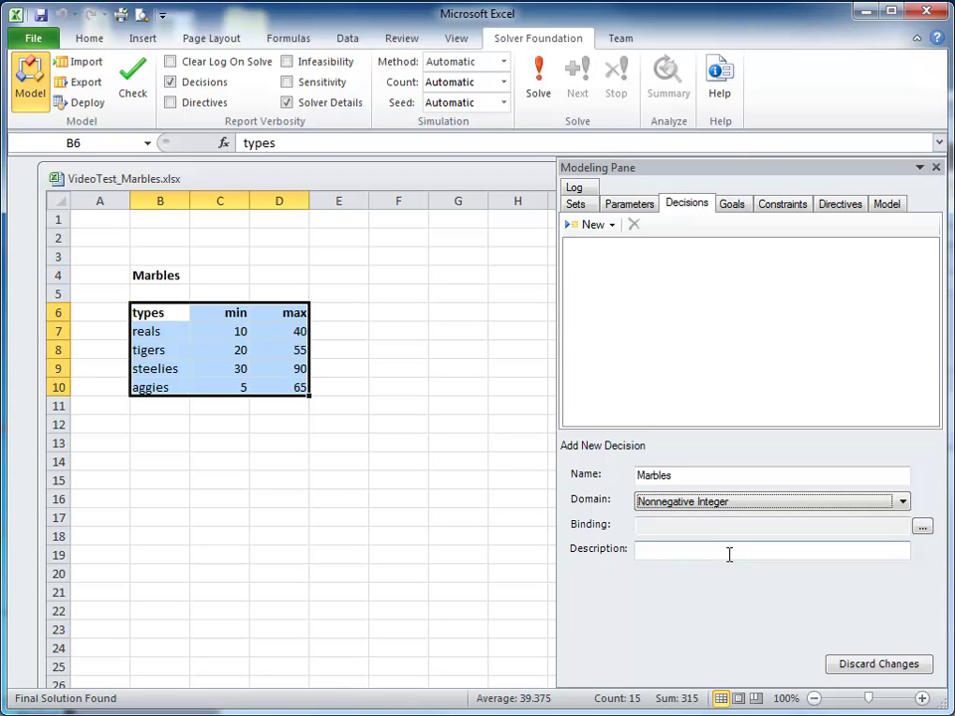
Index the Marbles decision over the marbles set and save it.
{"action": "left_click", "coordinate": [922, 526]}
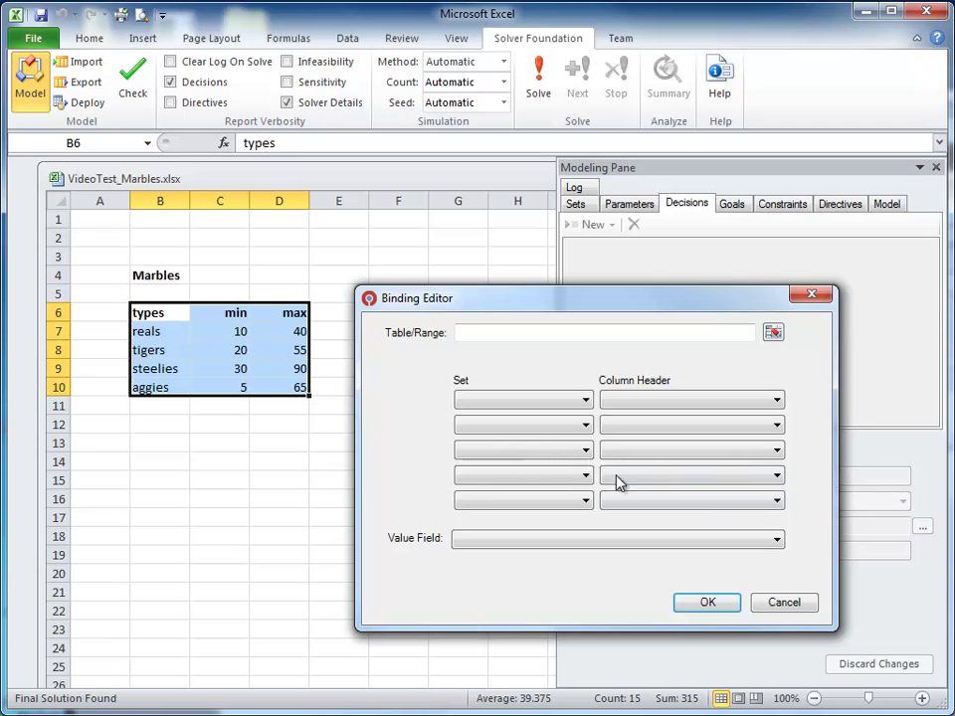
{"action": "left_click", "coordinate": [586, 400]}
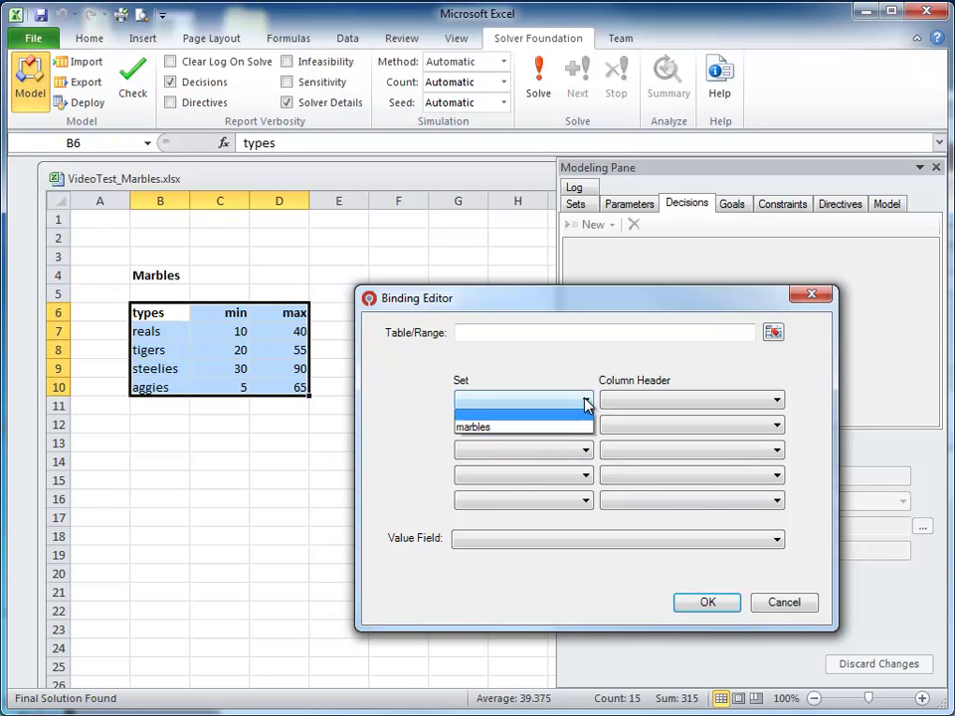
{"action": "left_click", "coordinate": [544, 430]}
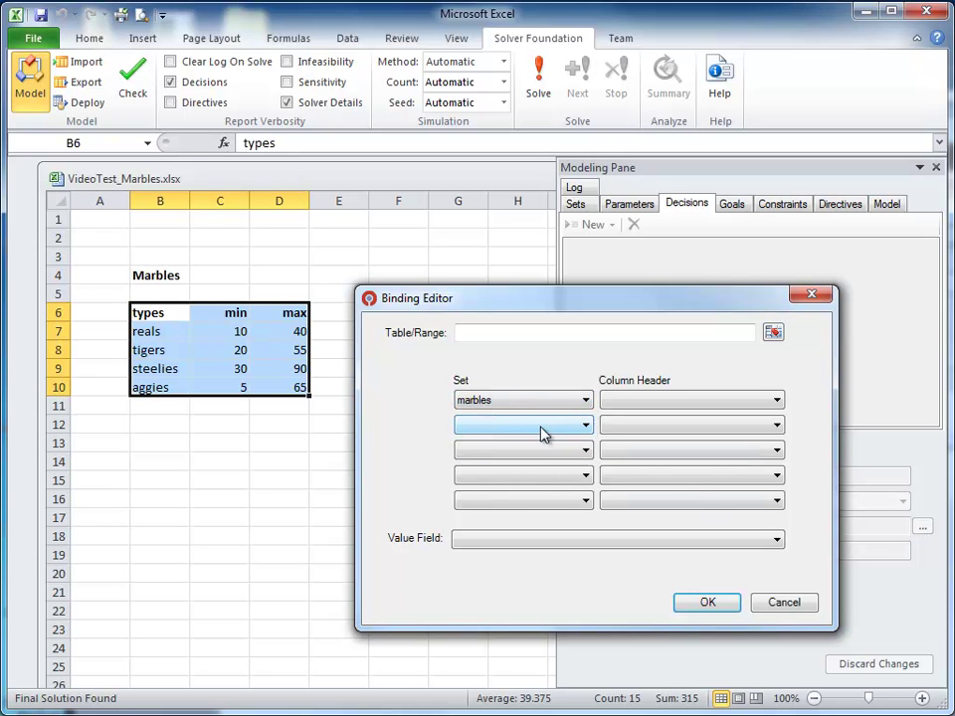
{"action": "left_click", "coordinate": [708, 604]}
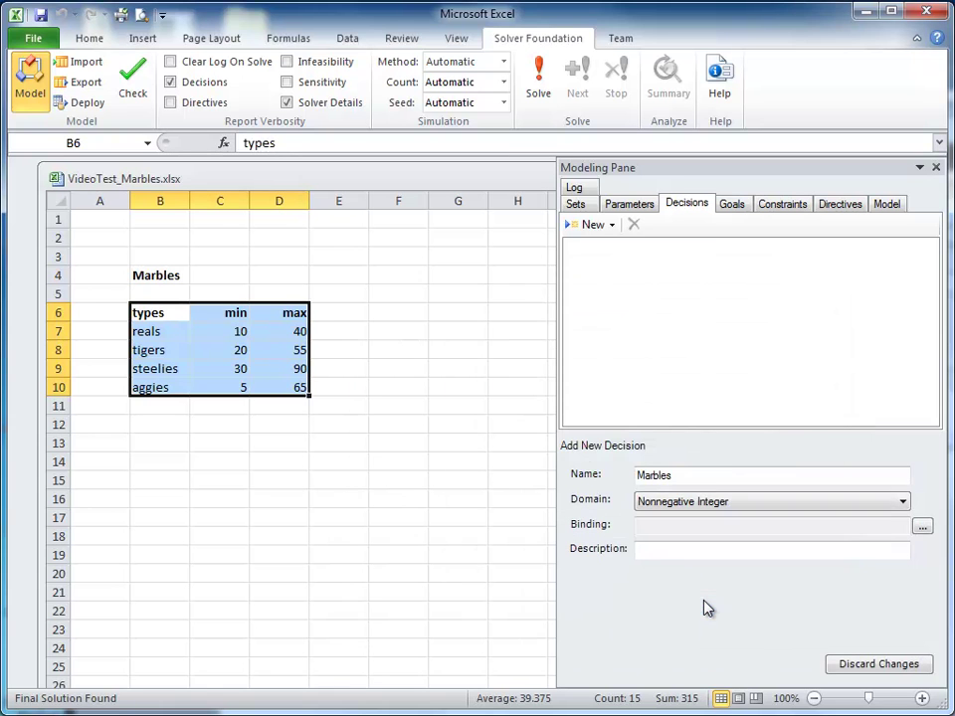
{"action": "left_click", "coordinate": [680, 304]}
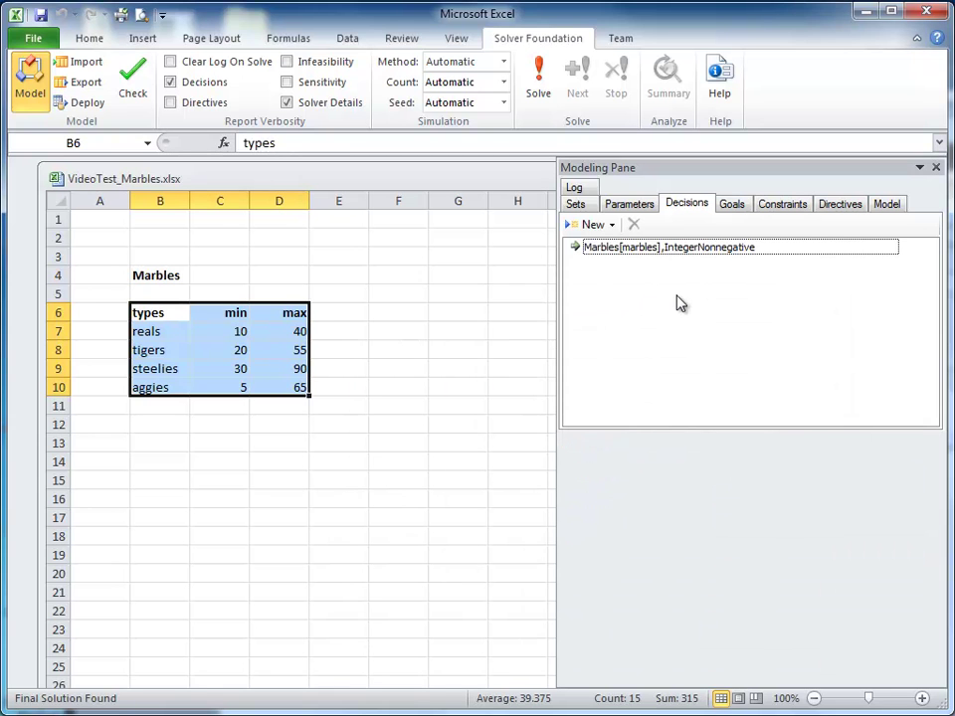
View the model's OML text and highlight its Decisions block.
{"action": "left_click", "coordinate": [883, 205]}
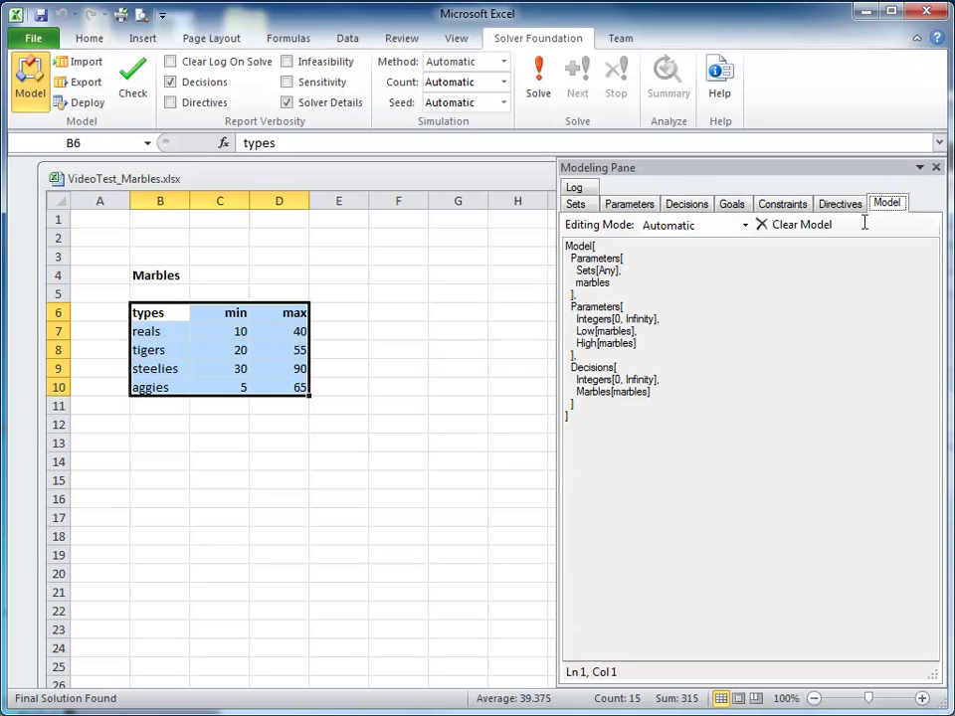
{"action": "left_click_drag", "start_coordinate": [668, 392], "coordinate": [564, 368]}
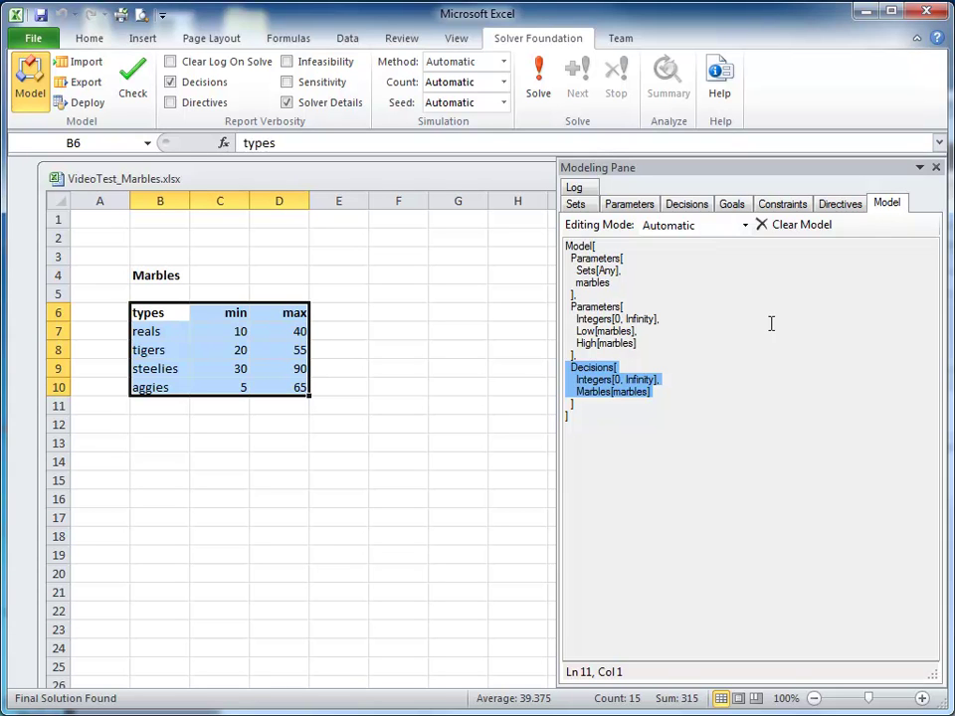
{"action": "left_click", "coordinate": [783, 205]}
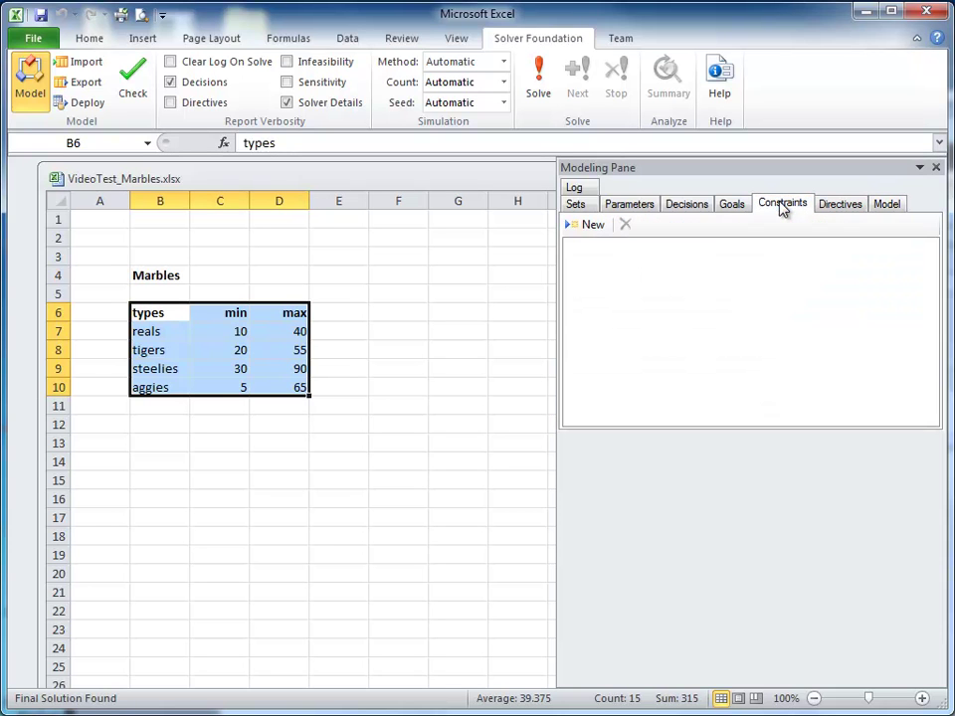
Add Constraint1: Foreach[{i, marbles}, Low[i] < Marbles[i] < High[i]].
{"action": "left_click", "coordinate": [593, 226]}
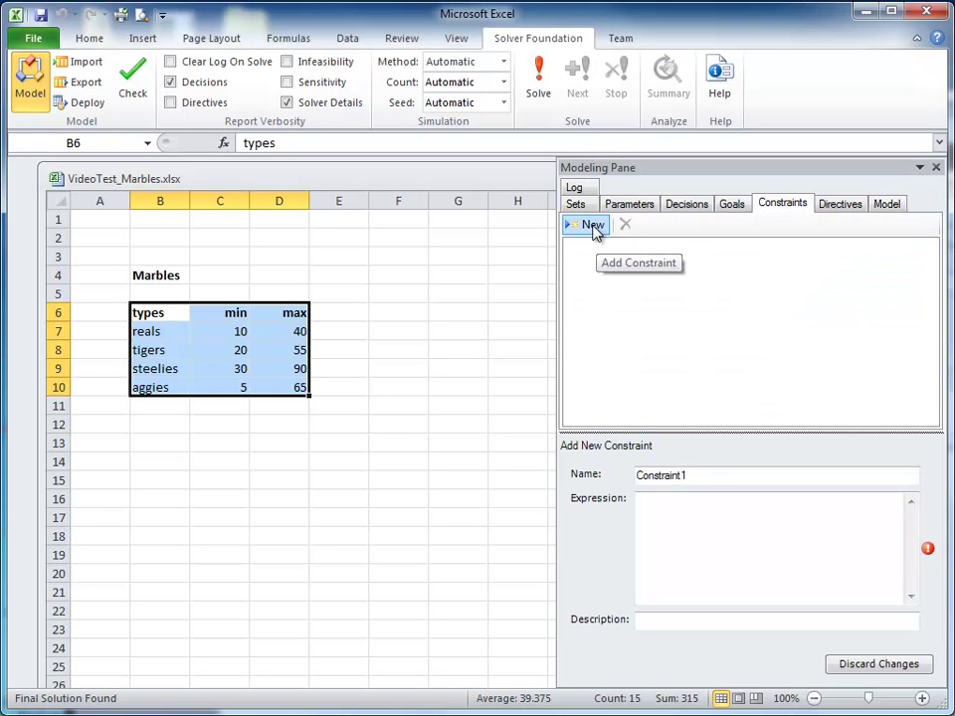
{"action": "left_click", "coordinate": [650, 512]}
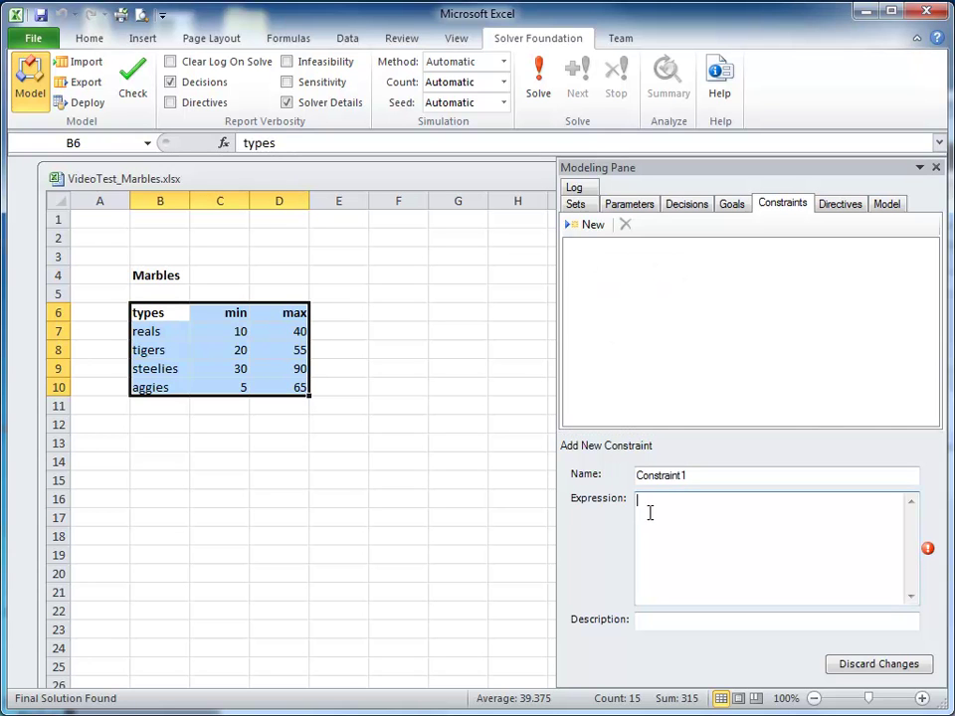
{"action": "type", "text": "Foreach[{i, marbles}, Low[i],"}
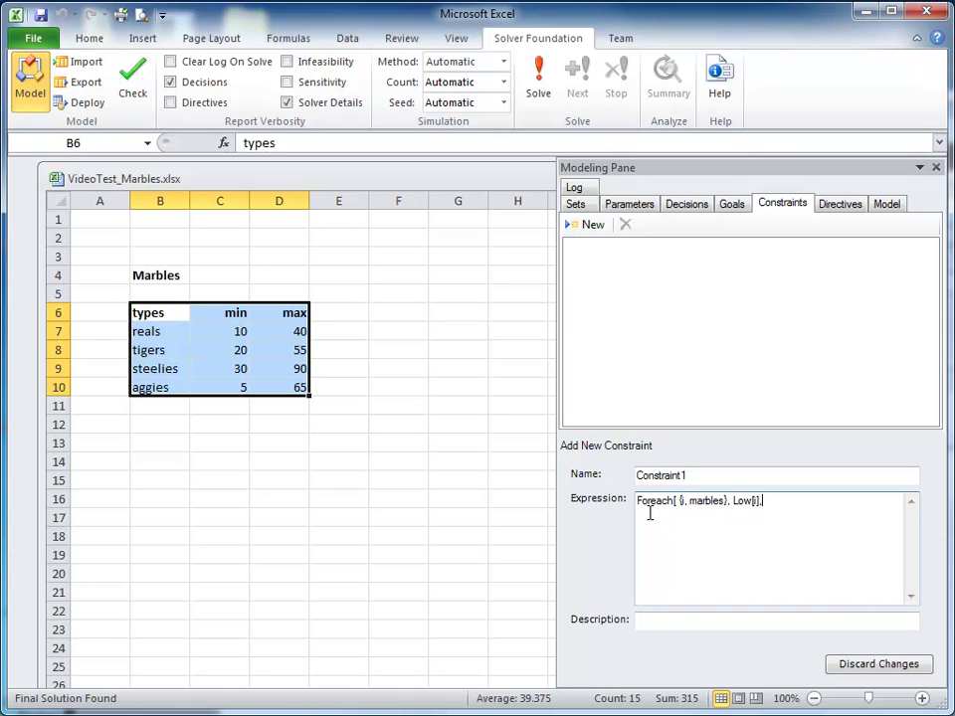
{"action": "type", "text": "< Marbles[i] < High[i"}
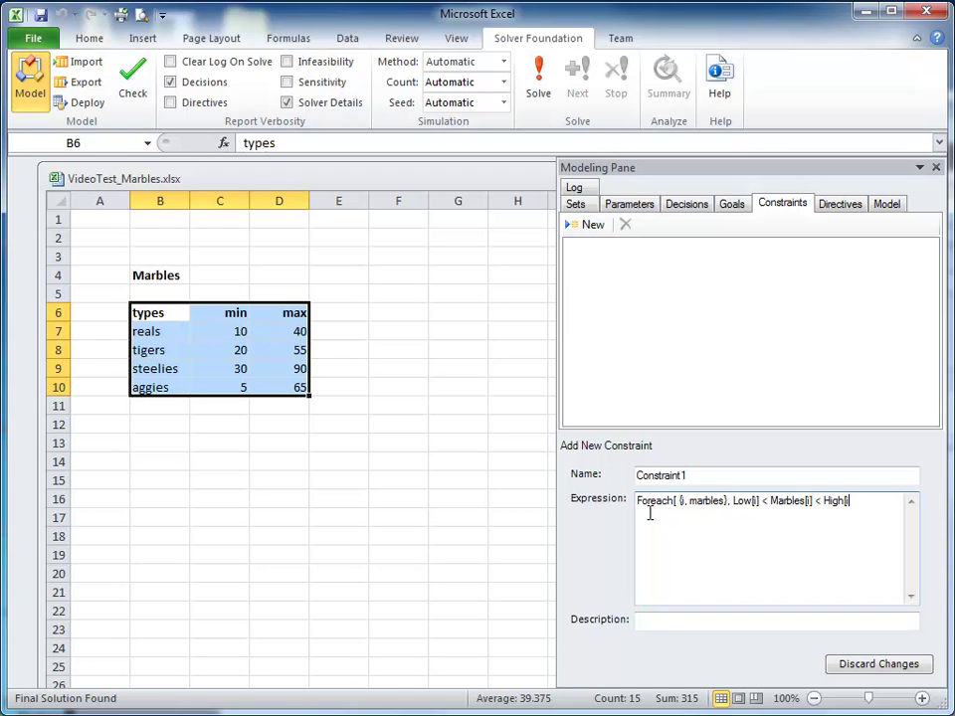
{"action": "type", "text": "]"}
{"action": "key", "text": "Return"}
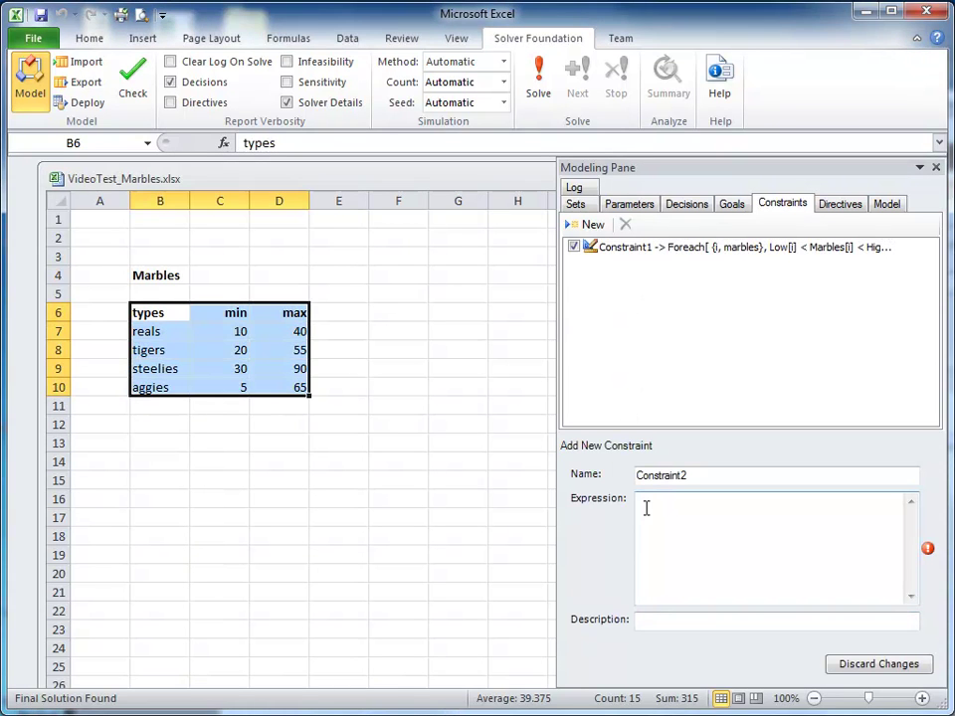
Add Constraint2: Marbles["reals"] * 3 == Marbles["tigers"] * 2 == Marbles["steelies"].
{"action": "left_click", "coordinate": [646, 508]}
{"action": "type", "text": "Ma"}
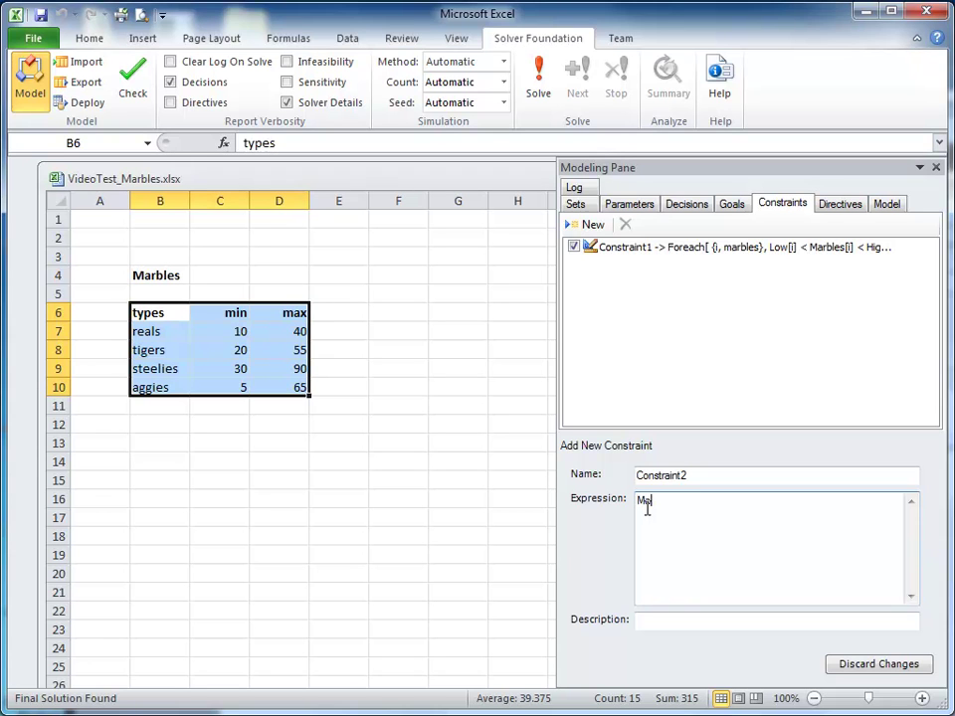
{"action": "type", "text": "rbles[]\"reals\""}
{"action": "key", "text": "End"}
{"action": "type", "text": "* 3 == Marbles[\"tigers\"]"}
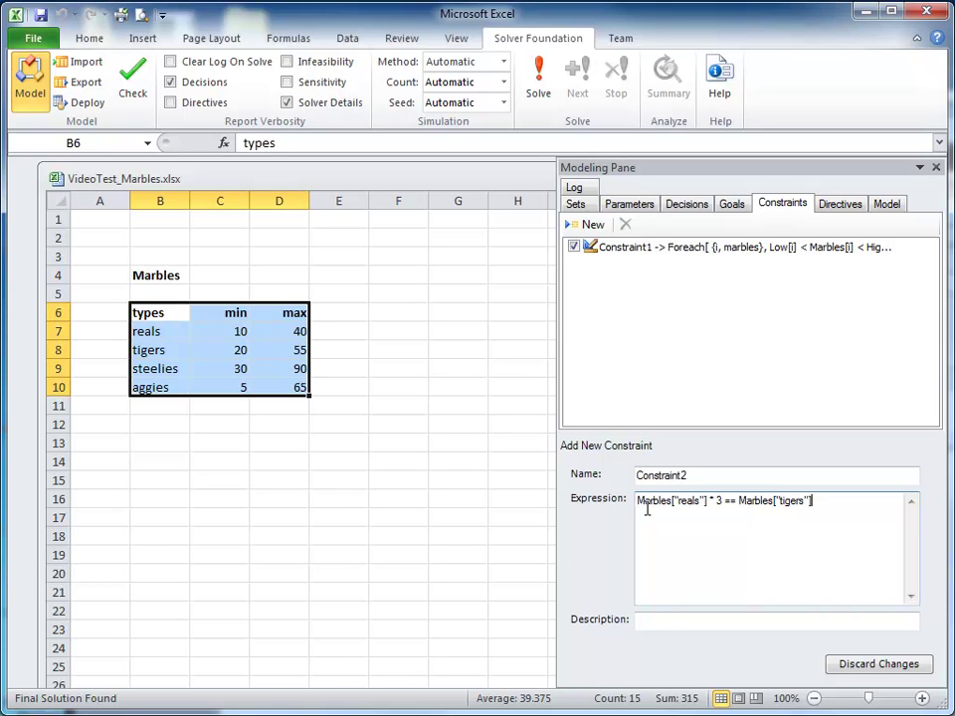
{"action": "type", "text": " * 2 == Marbles[\"steelies\"]"}
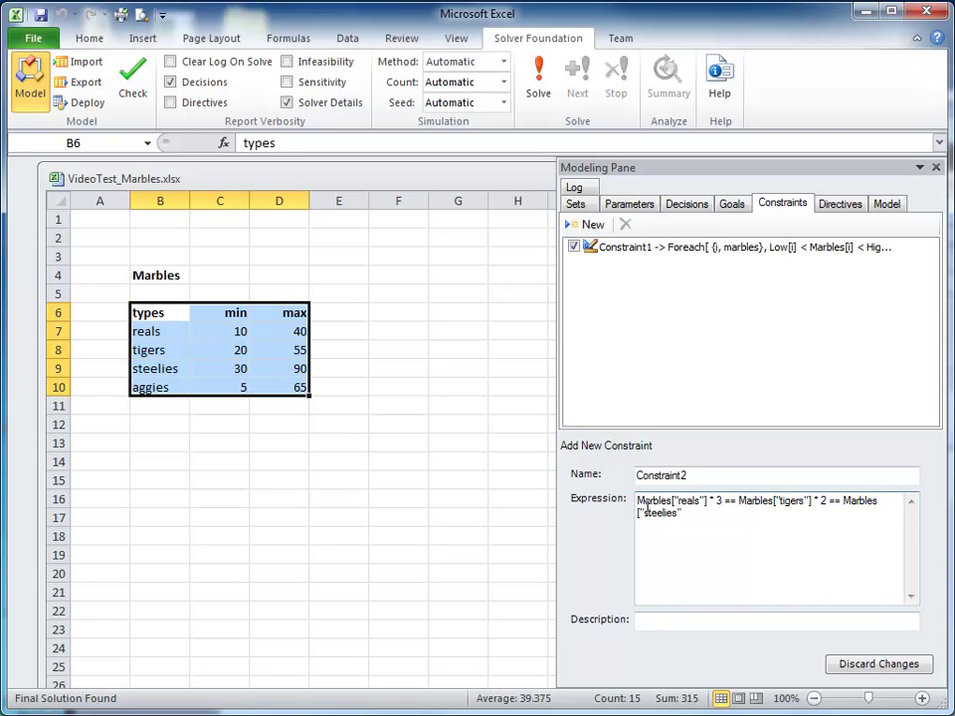
{"action": "left_click", "coordinate": [654, 344]}
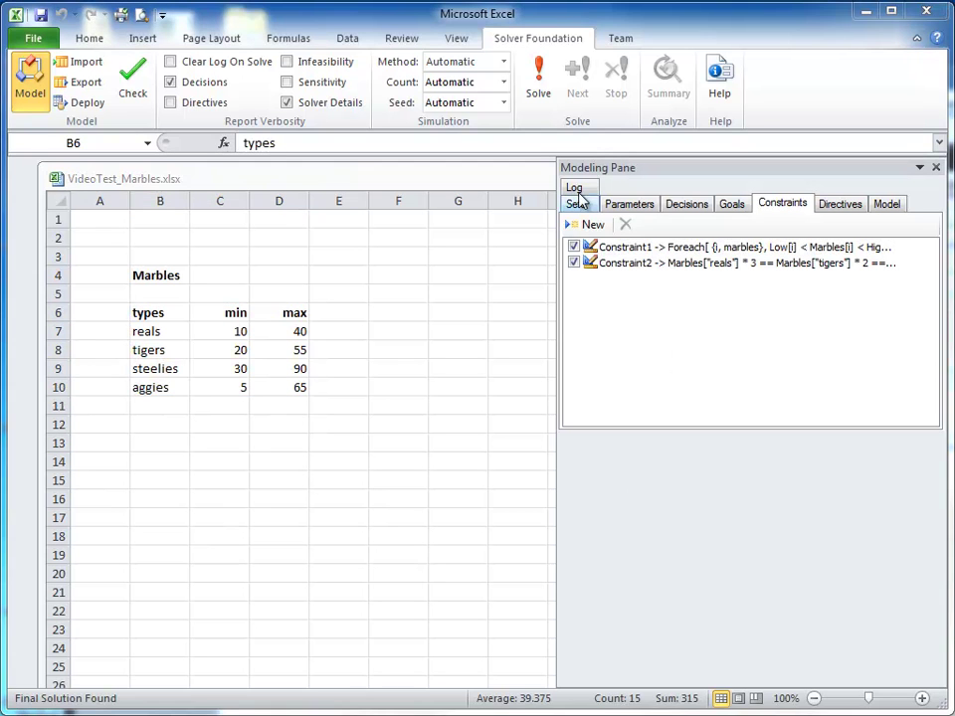
Add Constraint3: Marbles["tigers"] + Marbles["steelies"] == Marbles["aggies"].
{"action": "left_click", "coordinate": [589, 226]}
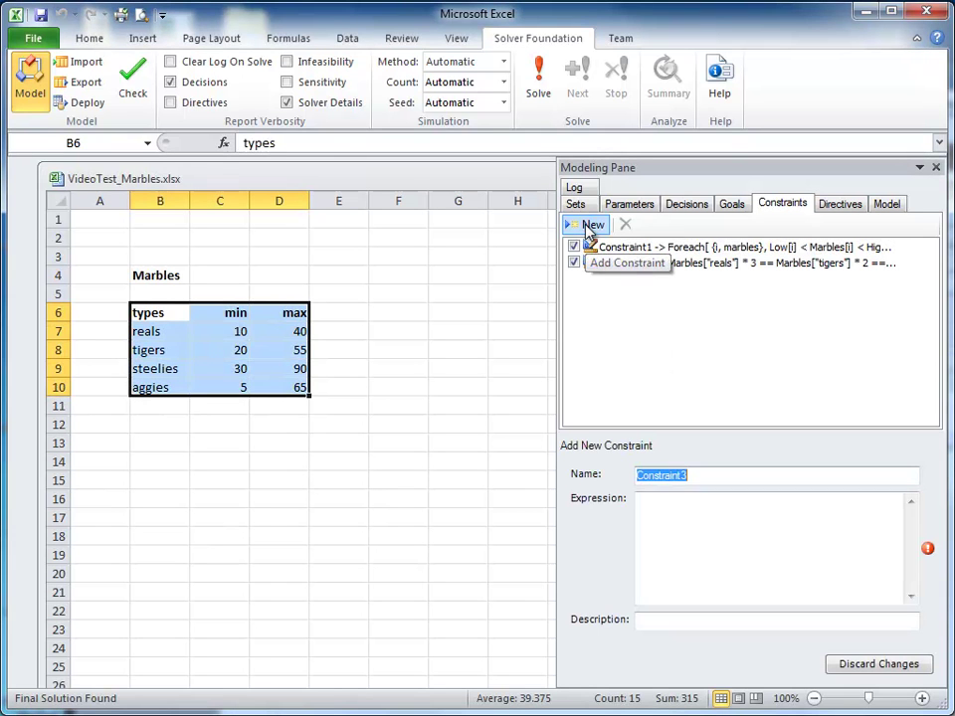
{"action": "left_click", "coordinate": [654, 505]}
{"action": "type", "text": "Mar"}
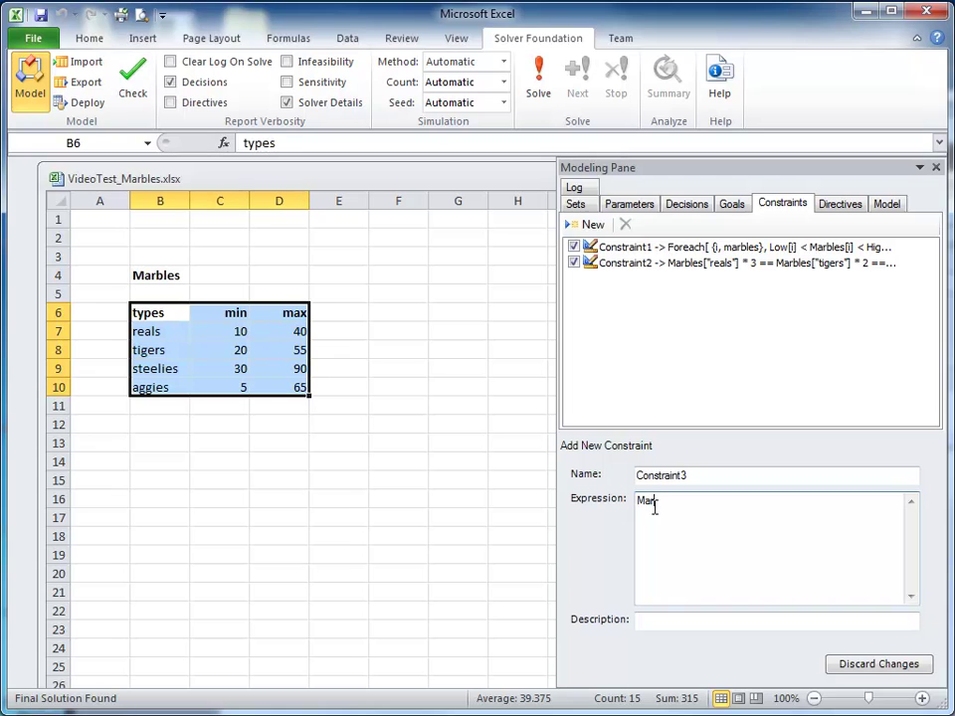
{"action": "type", "text": "bles[\"tigers\"] + Marbles[\"steelies\"]"}
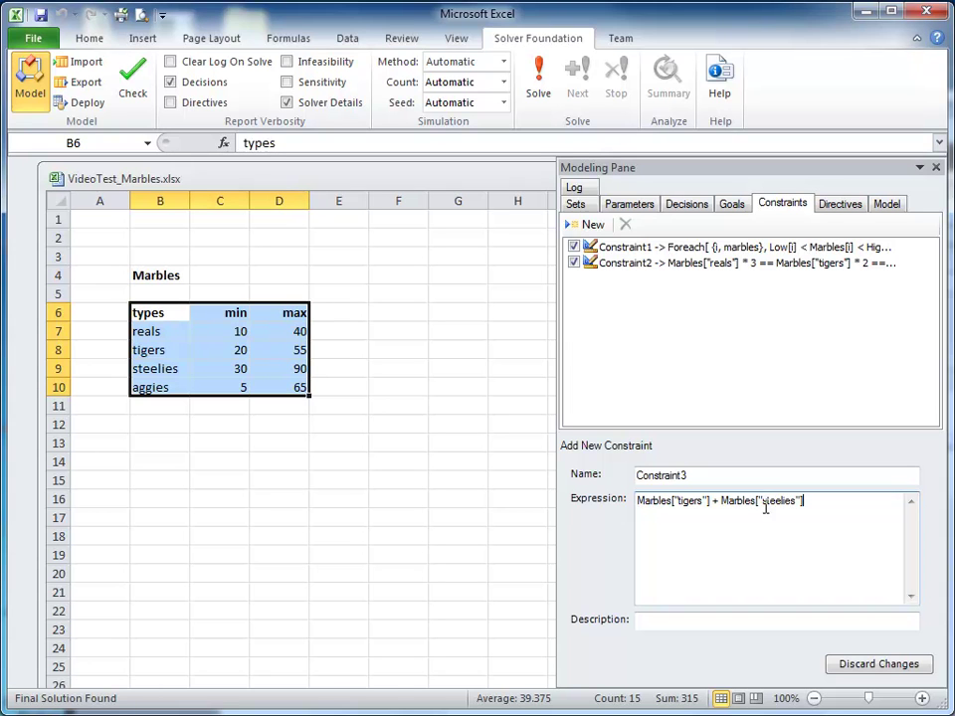
{"action": "type", "text": " == Marbles[\"aggies\"]"}
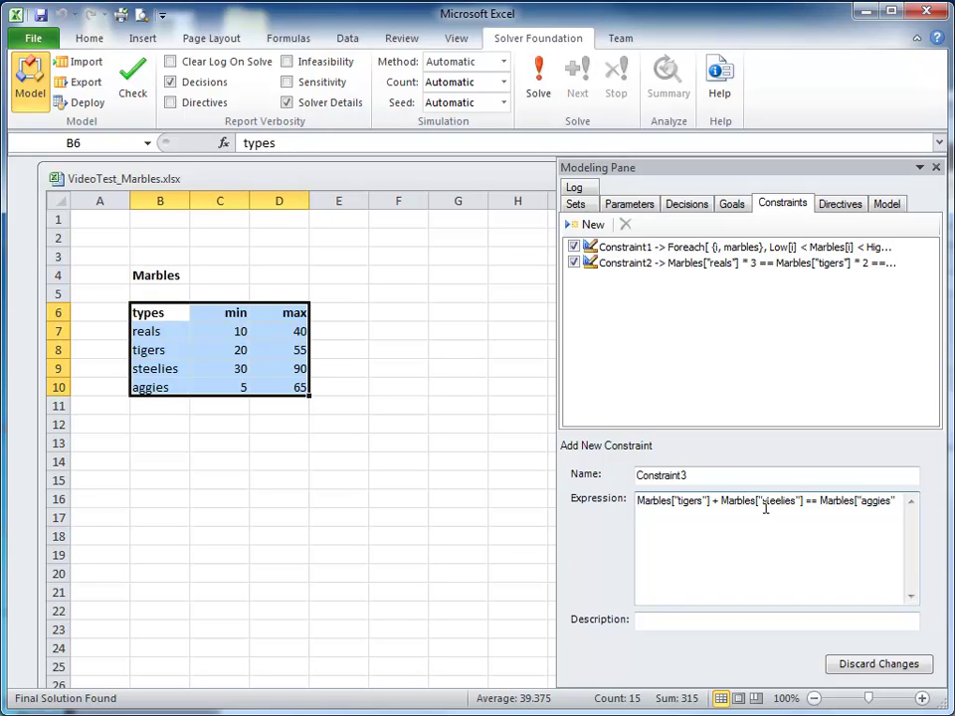
{"action": "key", "text": "Return"}
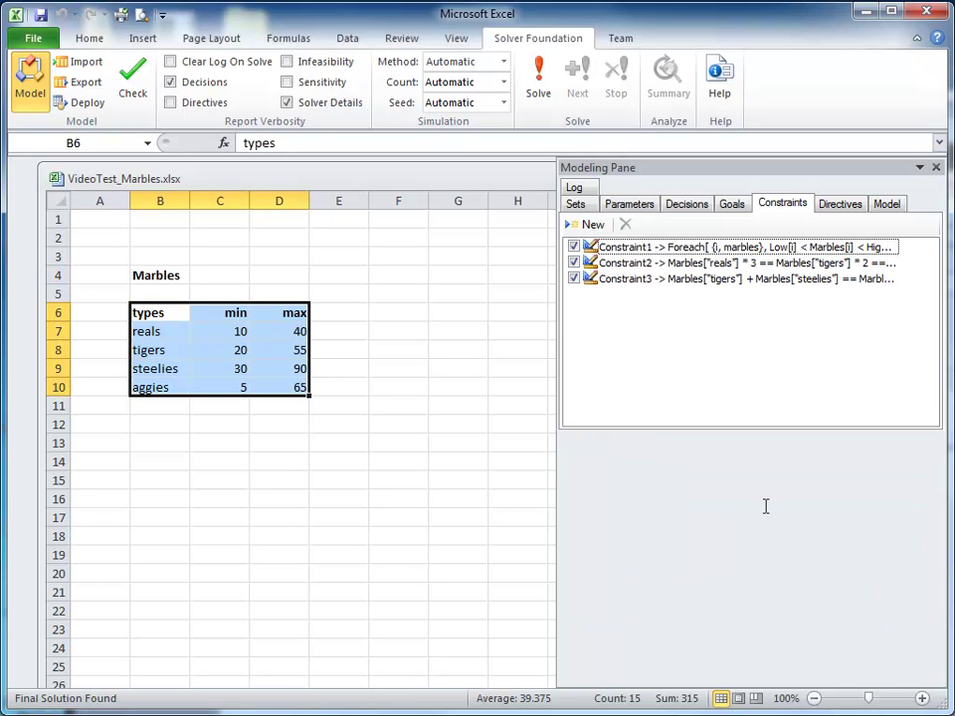
{"action": "left_click", "coordinate": [651, 381]}
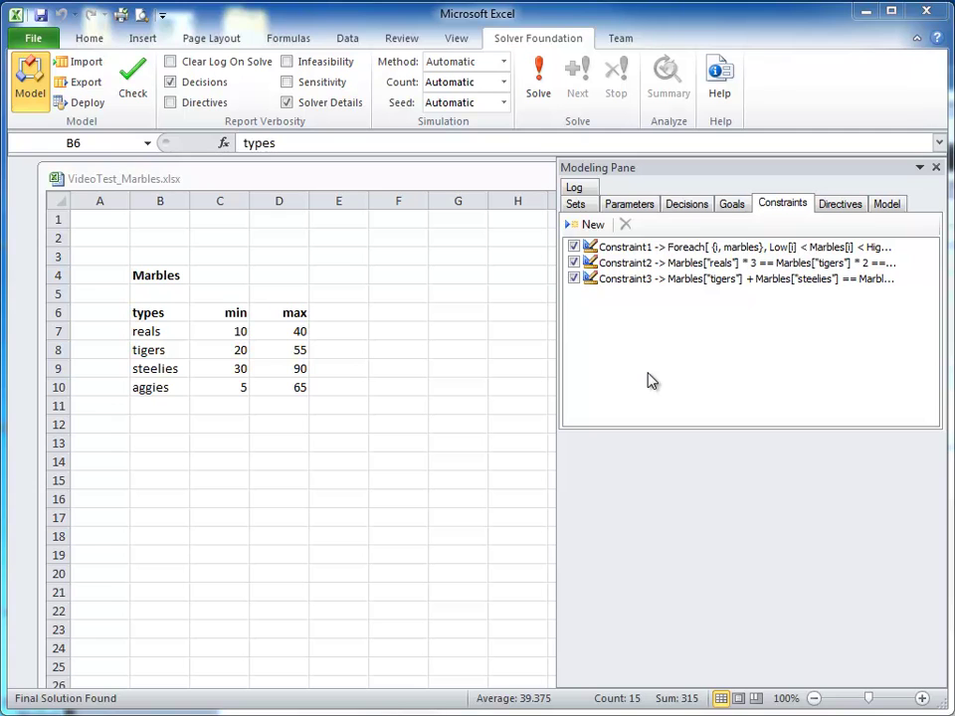
Create Goal1 minimizing Marbles["aggies"] on the Goals tab.
{"action": "left_click", "coordinate": [731, 206]}
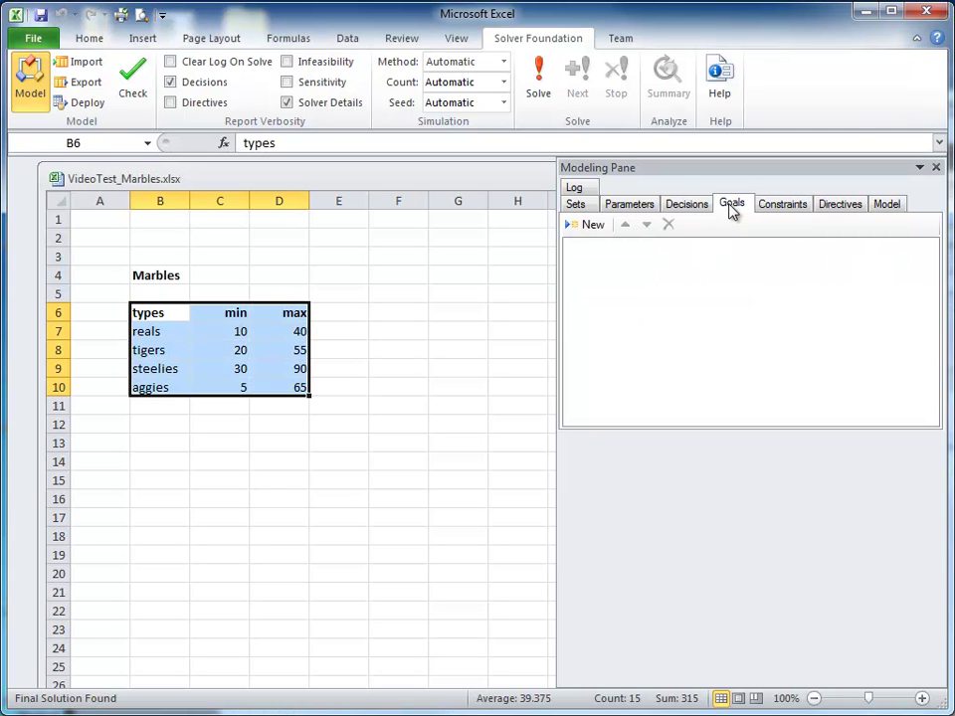
{"action": "left_click", "coordinate": [594, 226]}
{"action": "left_click", "coordinate": [647, 534]}
{"action": "type", "text": "Marbles[\"aggies\"]"}
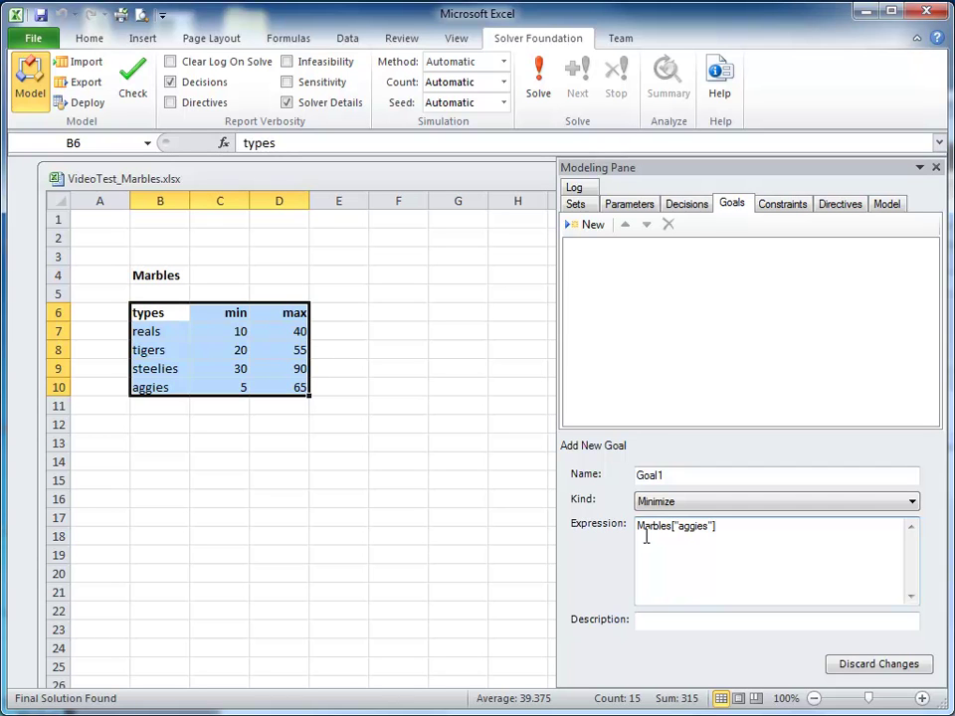
{"action": "left_click", "coordinate": [657, 306]}
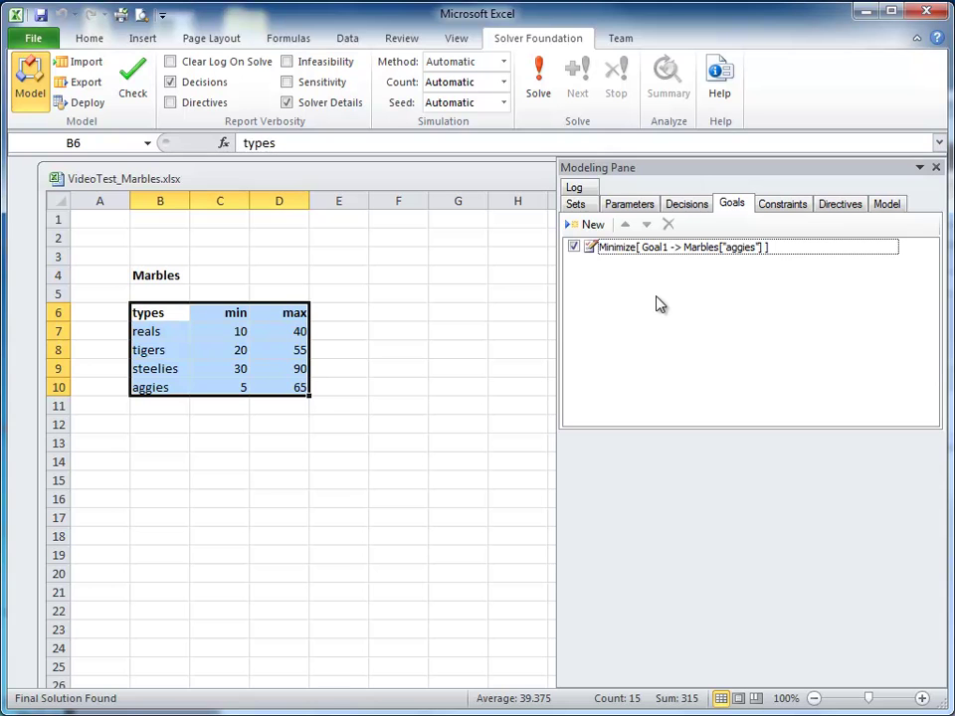
Check and solve the model, giving an Optimal result with aggies 63, steelies 42, tigers 21, reals 14.
{"action": "left_click", "coordinate": [134, 85]}
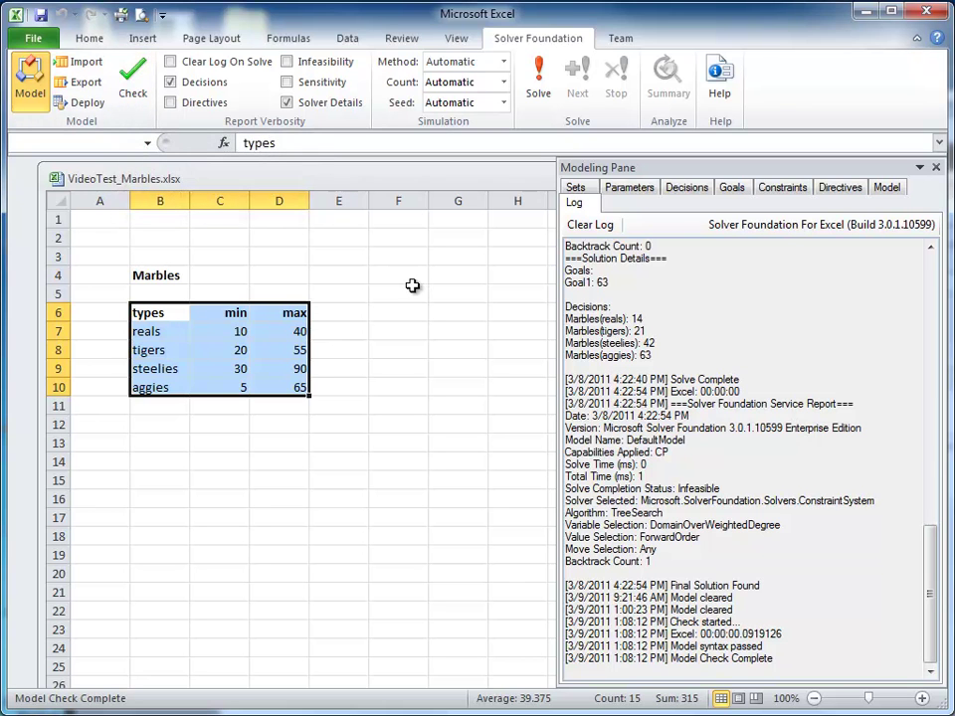
{"action": "left_click", "coordinate": [537, 94]}
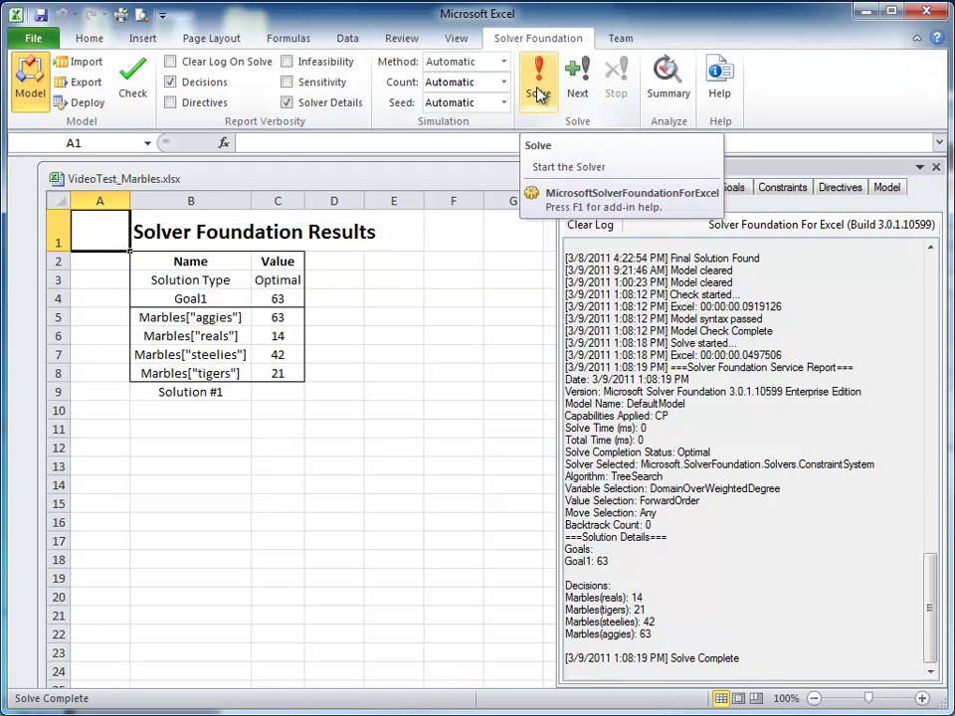
{"action": "left_click", "coordinate": [279, 280]}
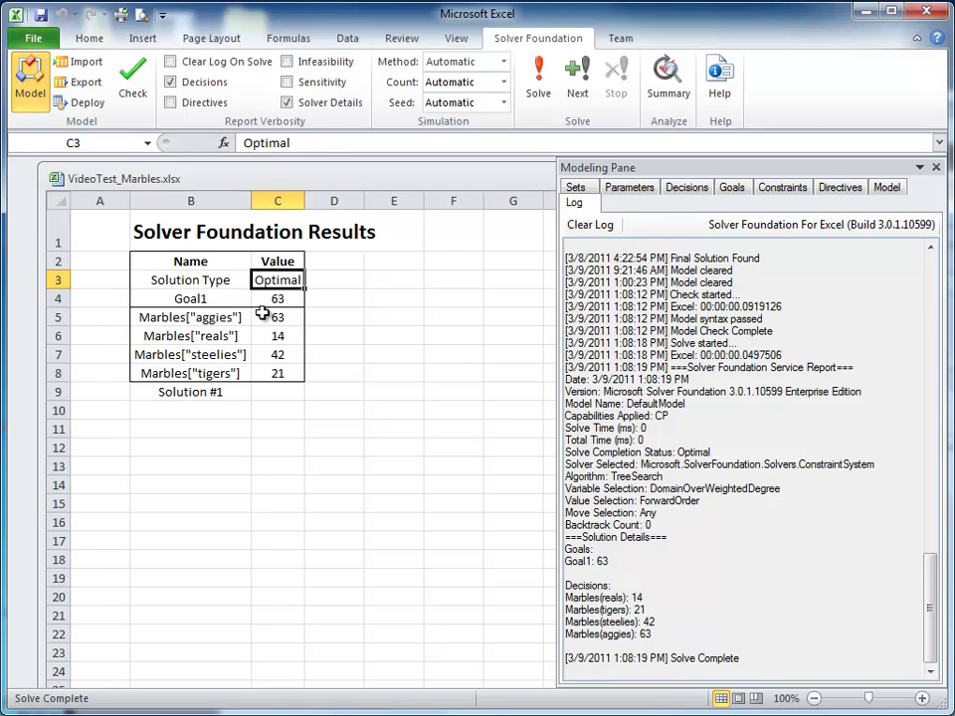
{"action": "left_click", "coordinate": [259, 318]}
{"action": "left_click", "coordinate": [259, 336]}
{"action": "left_click", "coordinate": [258, 355]}
{"action": "left_click", "coordinate": [258, 374]}
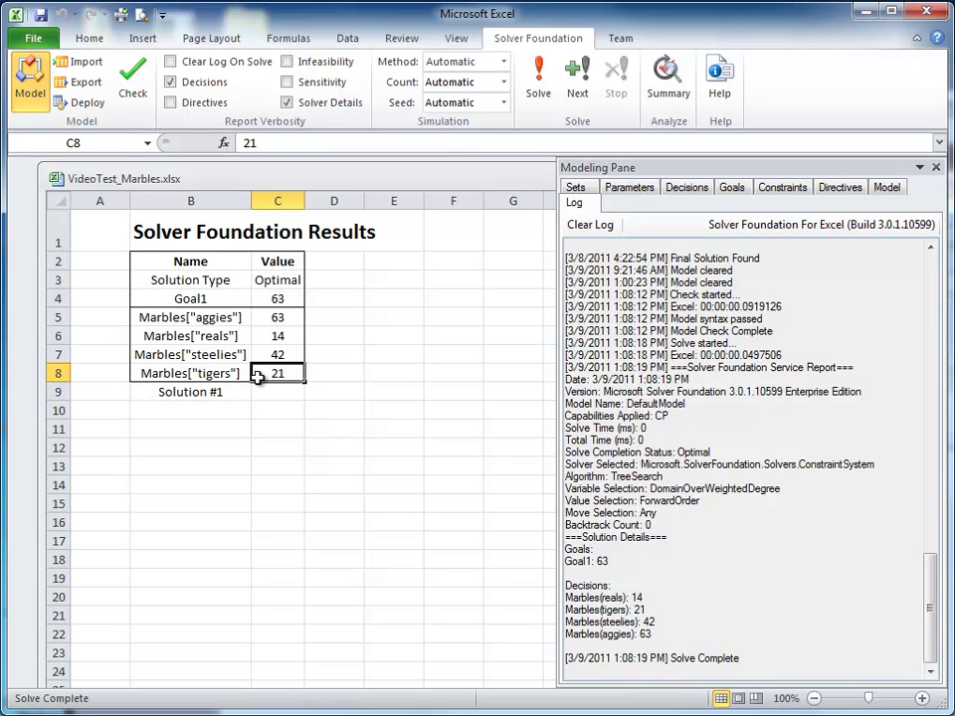
{"action": "left_click", "coordinate": [269, 433]}
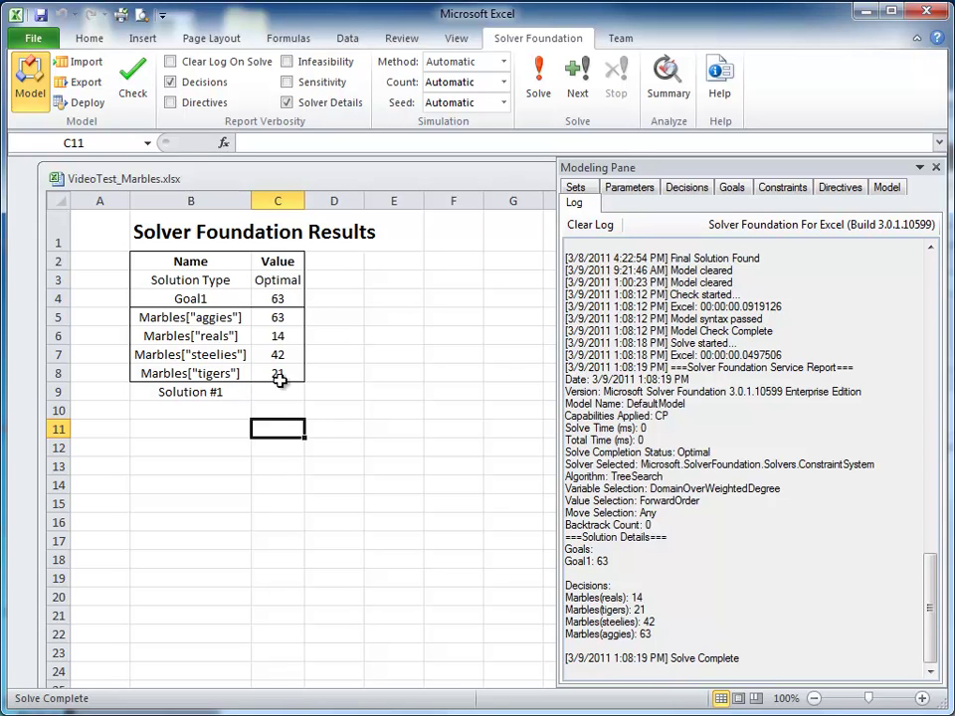
Show the full model text: marbles set, parameters, decision, three constraints and minimize goal.
{"action": "left_click", "coordinate": [884, 194]}
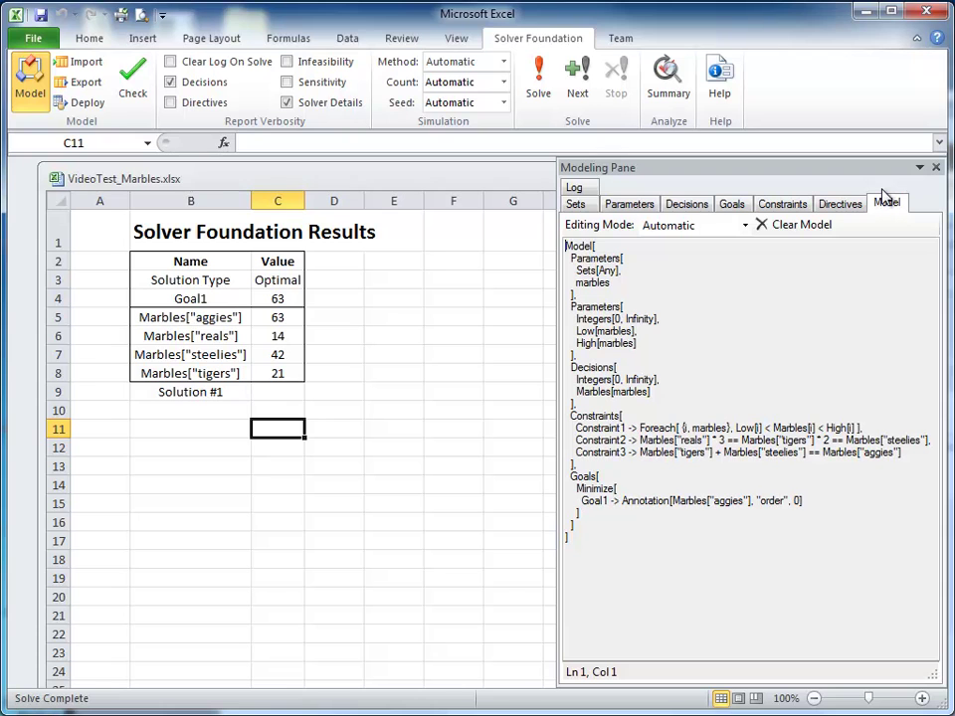